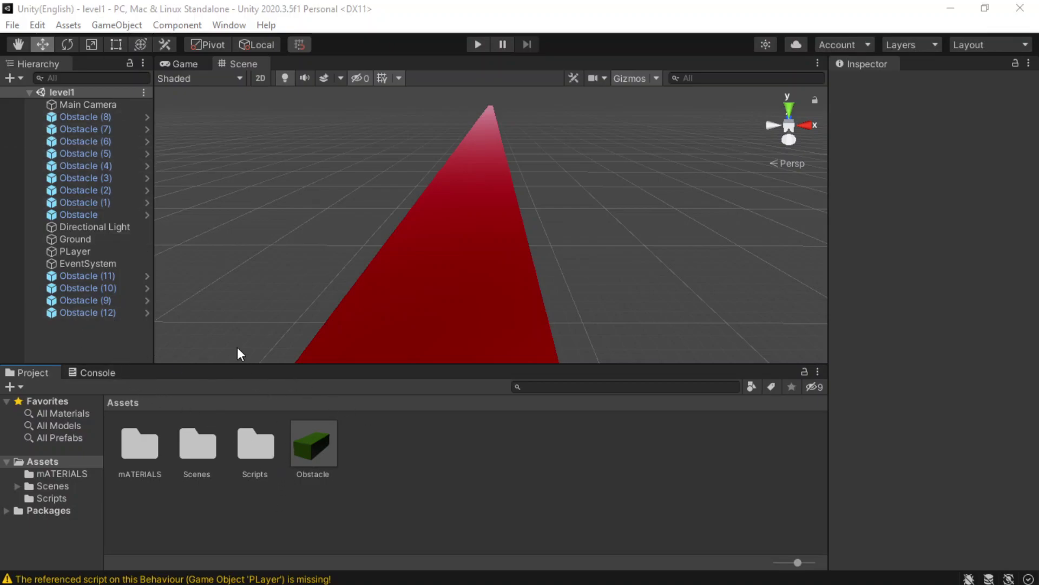
Enter Play mode so the level1 scene runs in the Game view.
left_click(479, 43)
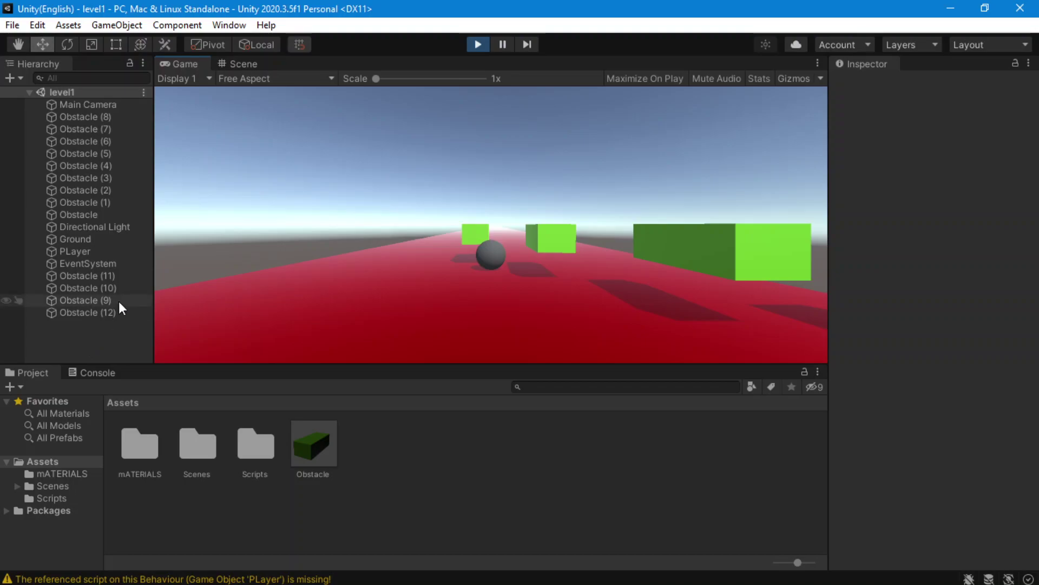
Add a UI Text element, with its Canvas, to the level1 hierarchy and keep the default name.
right_click(251, 536)
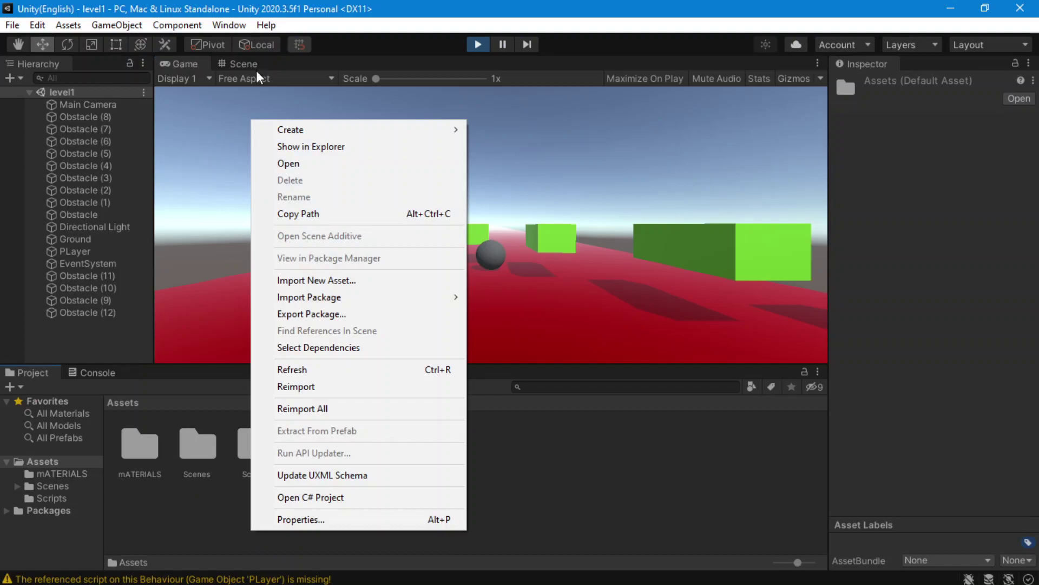
mouse_move(304, 135)
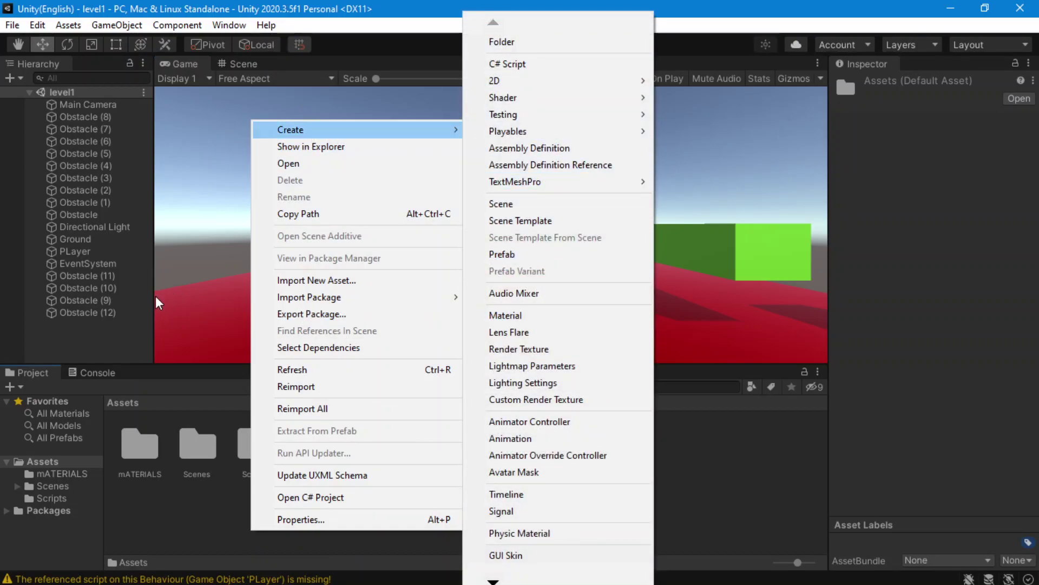
left_click(115, 327)
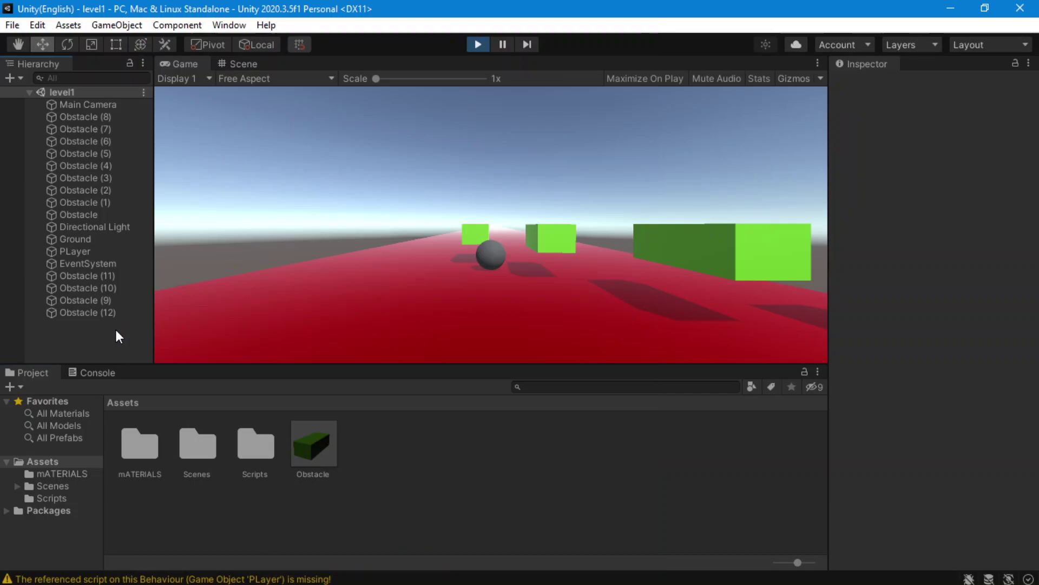
right_click(70, 335)
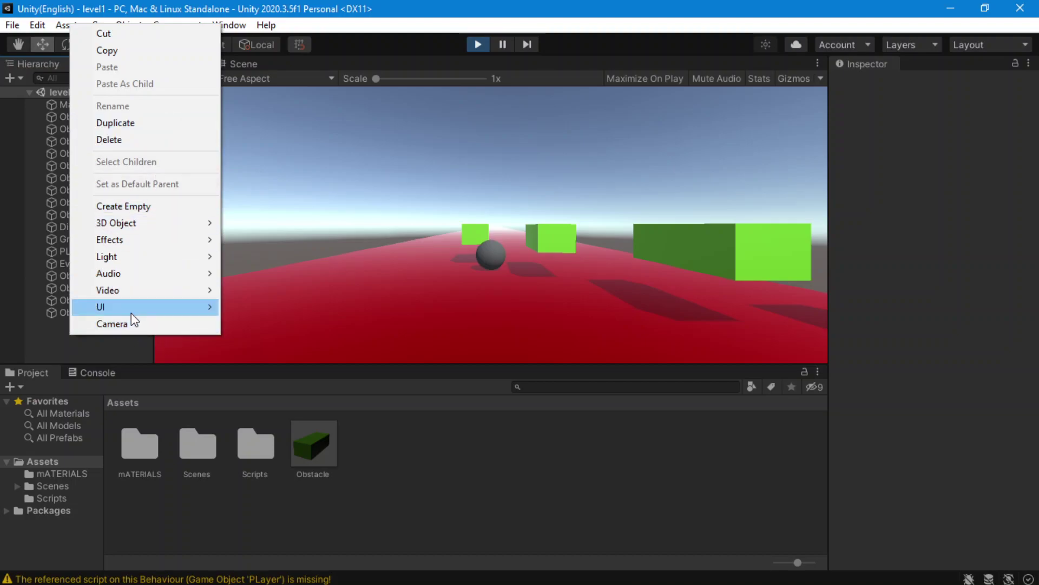
mouse_move(132, 310)
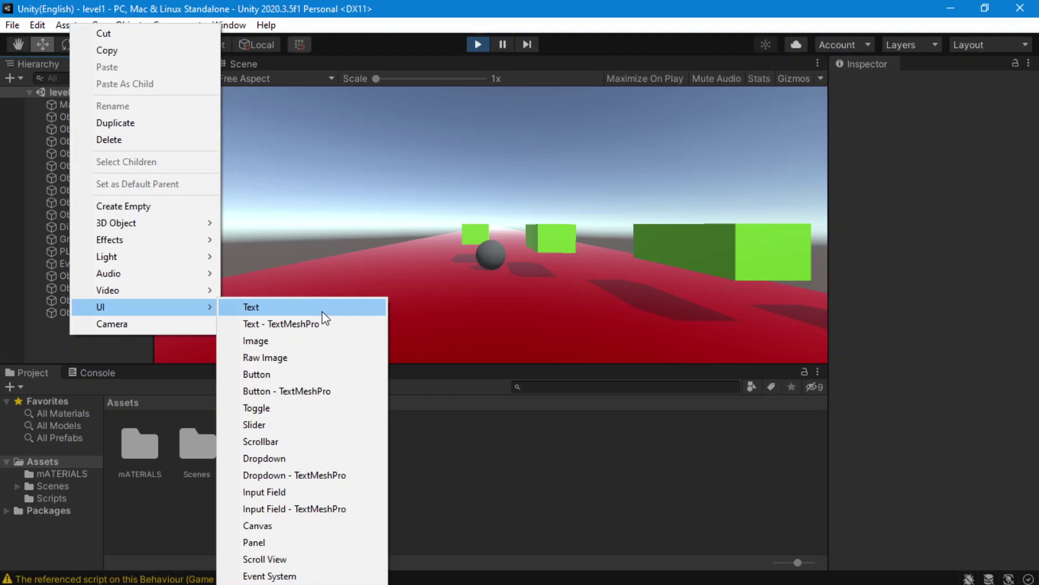
left_click(244, 309)
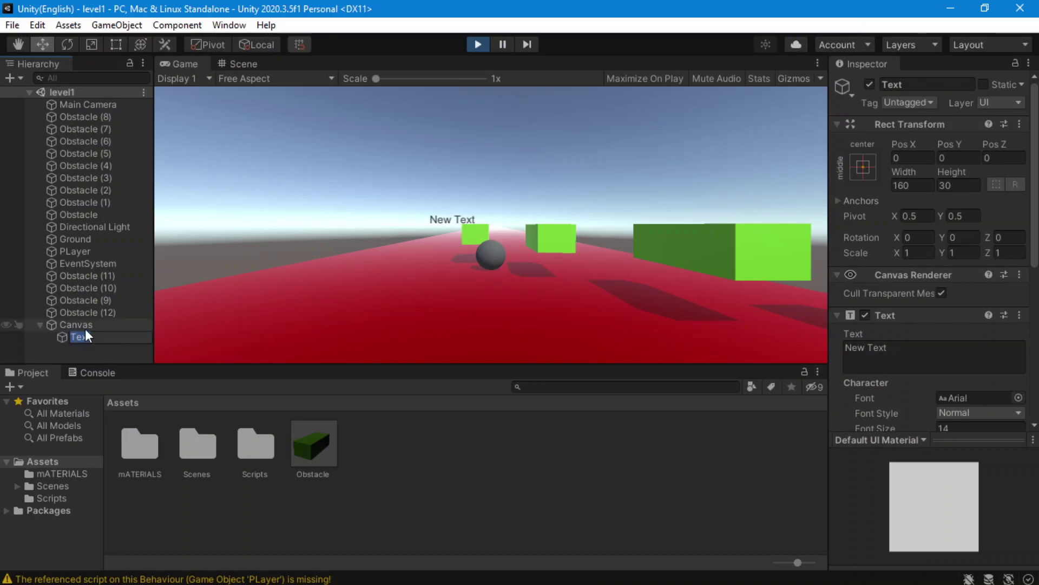
left_click(87, 351)
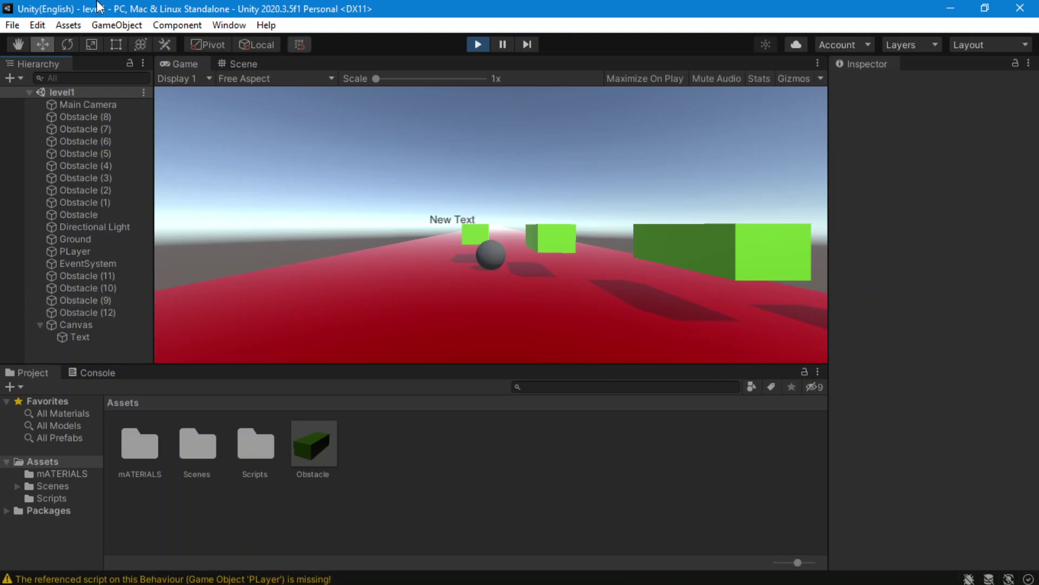
Switch to the Scene view and orbit around the red ramp.
left_click(229, 62)
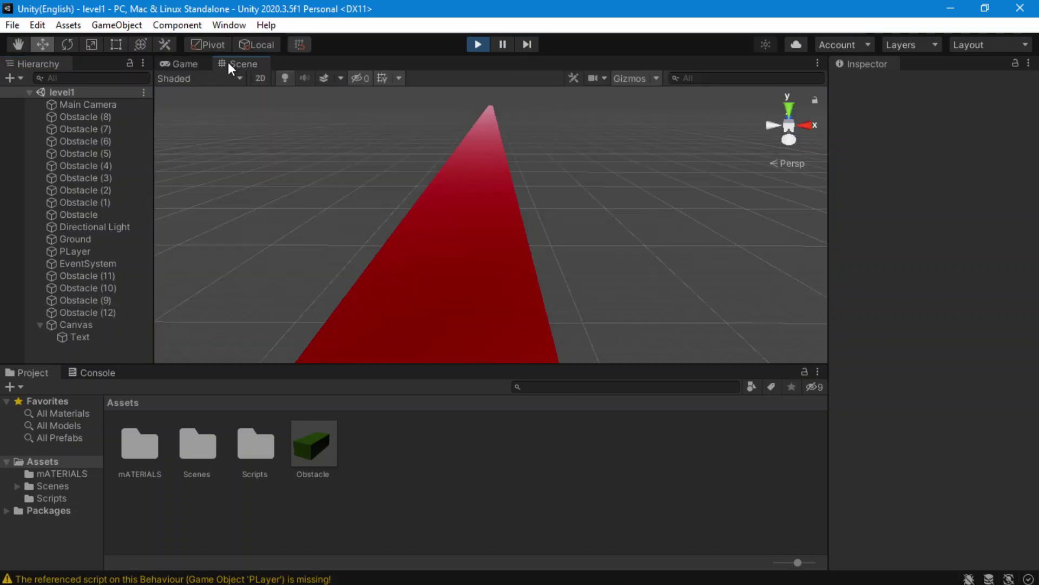
left_click(186, 62)
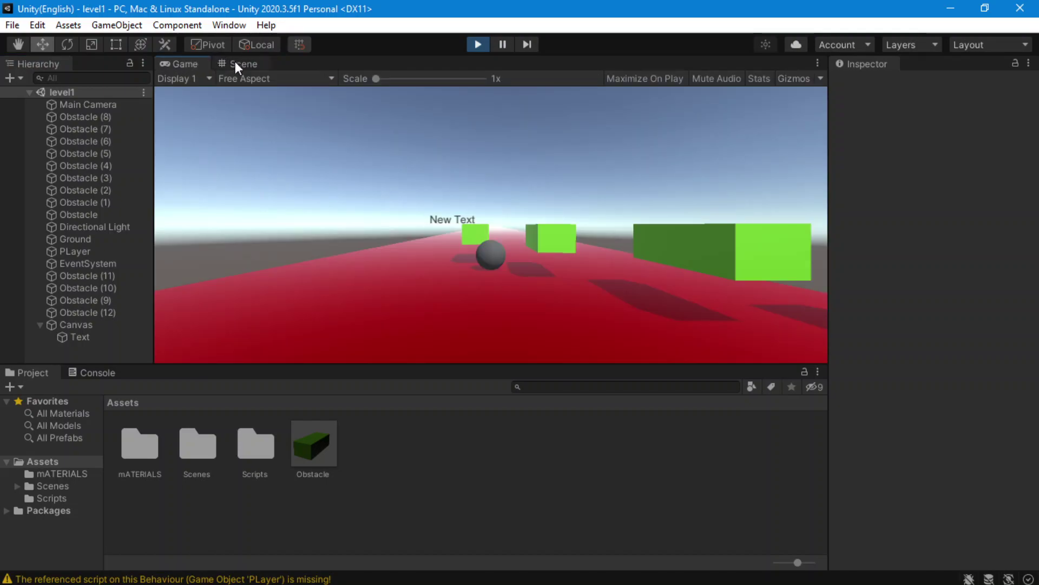
left_click(235, 63)
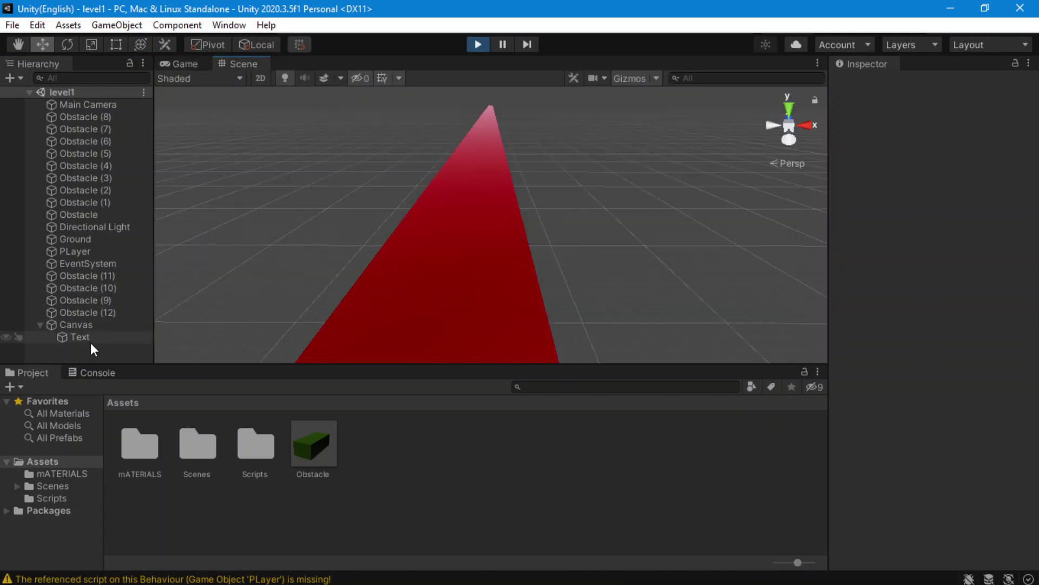
right_click_drag(241, 234, 312, 167)
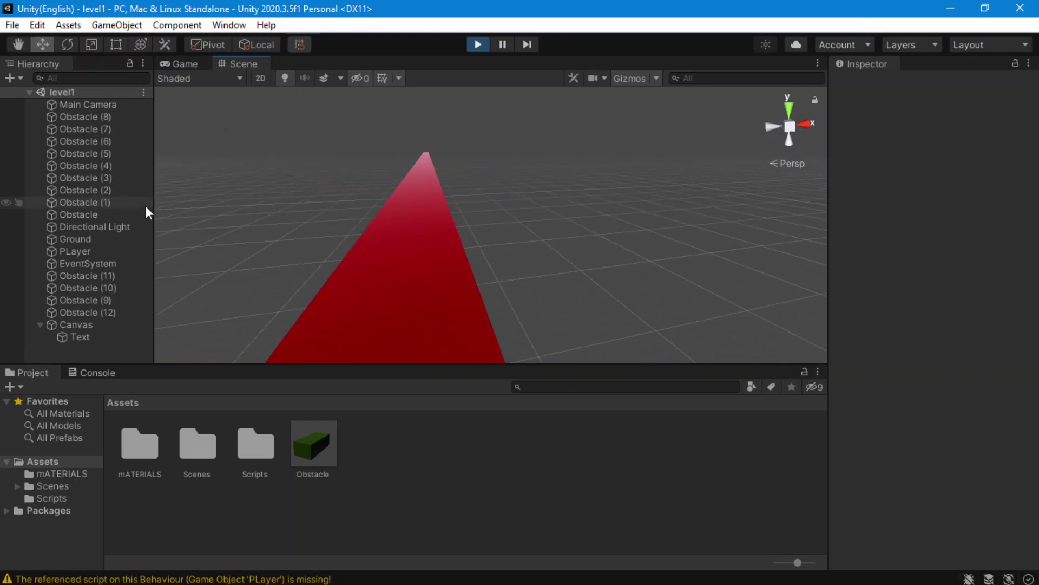
right_click(102, 353)
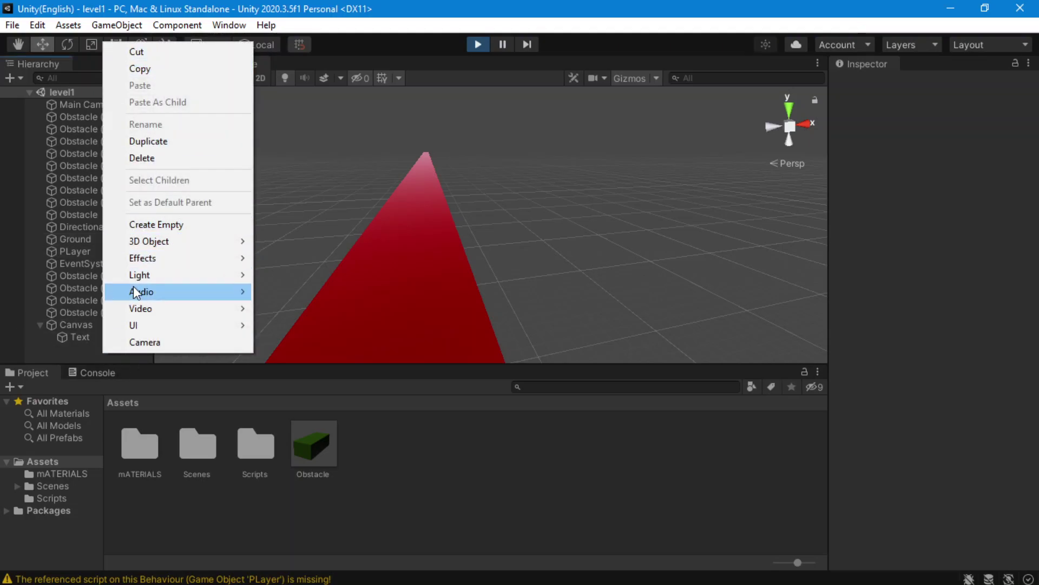
mouse_move(167, 241)
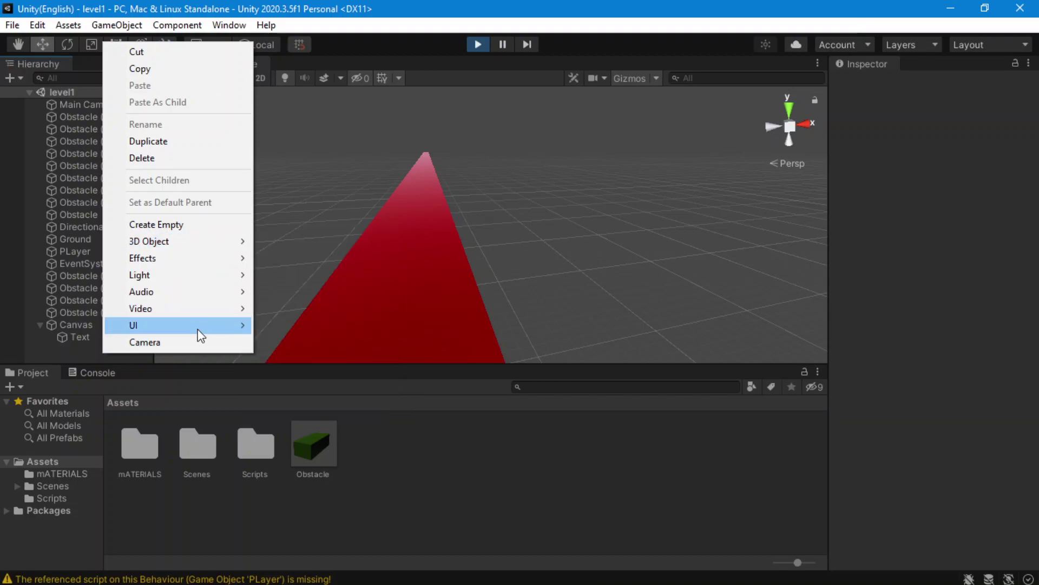
left_click(384, 439)
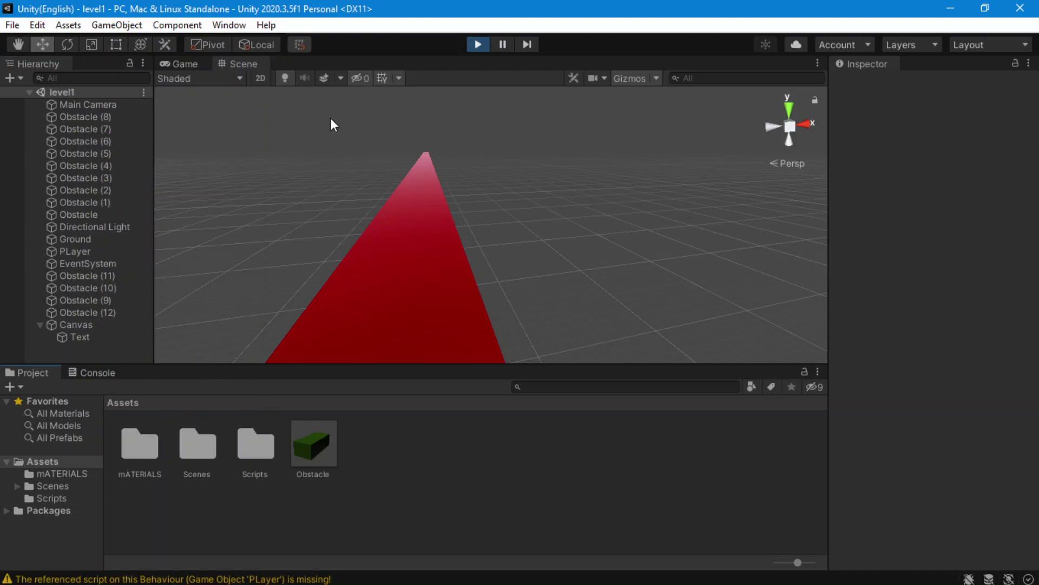
Turn on 2D mode in the Scene view, pan across it, and return to the Rect tool.
left_click(262, 83)
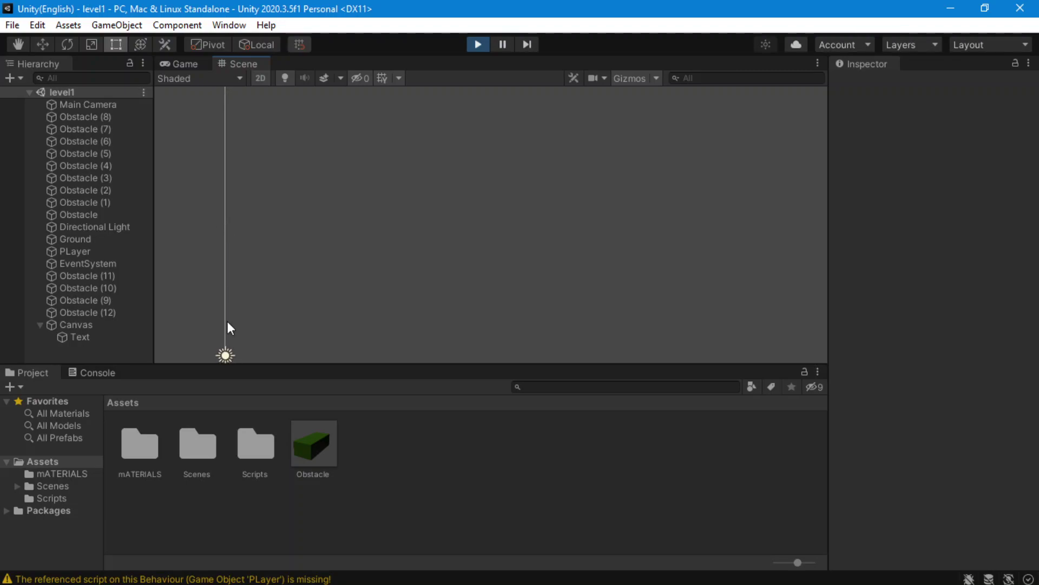
key("q")
left_click_drag(416, 225, 260, 228)
key("t")
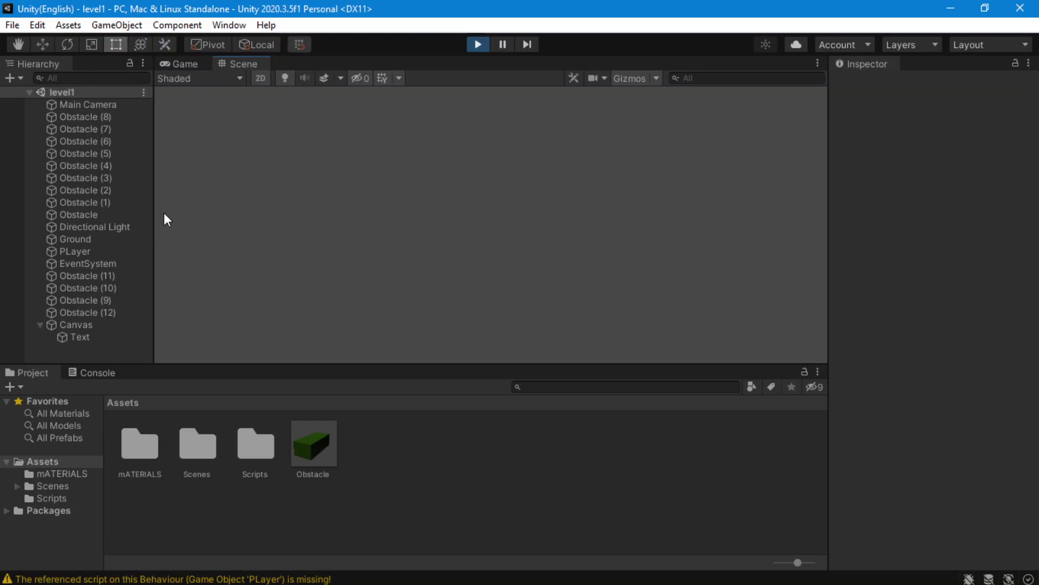
Select the Text object, frame it with F, and zoom out toward the Canvas.
left_click(61, 337)
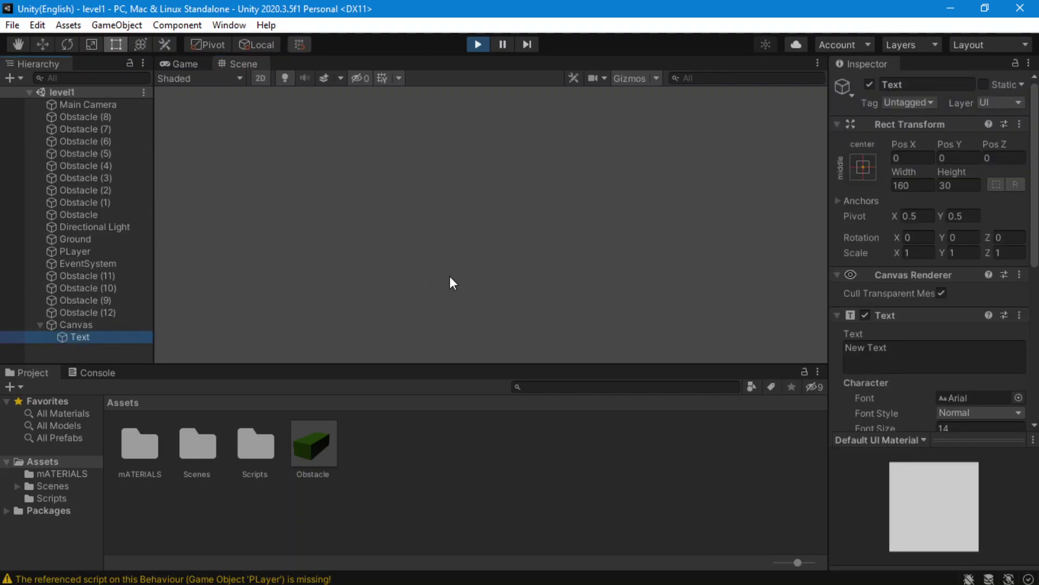
key("f")
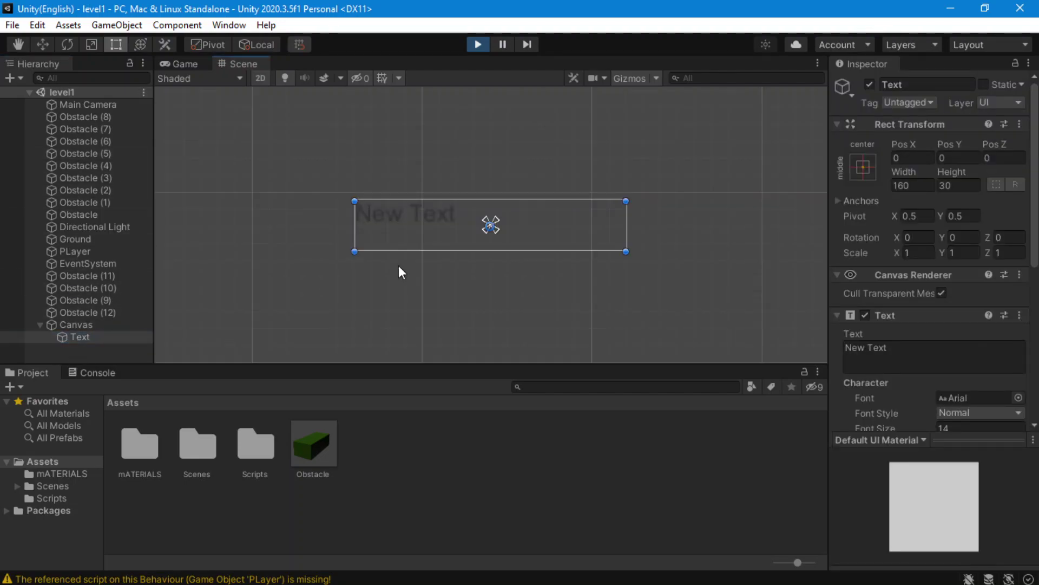
scroll(341, 279, "down", 3)
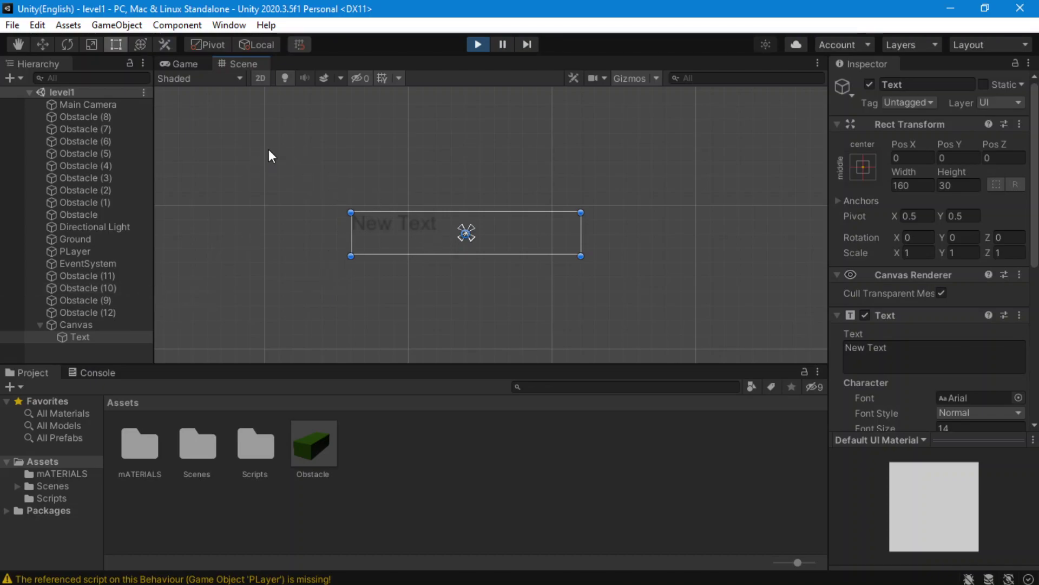
scroll(262, 184, "down", 1)
scroll(262, 181, "up", 2)
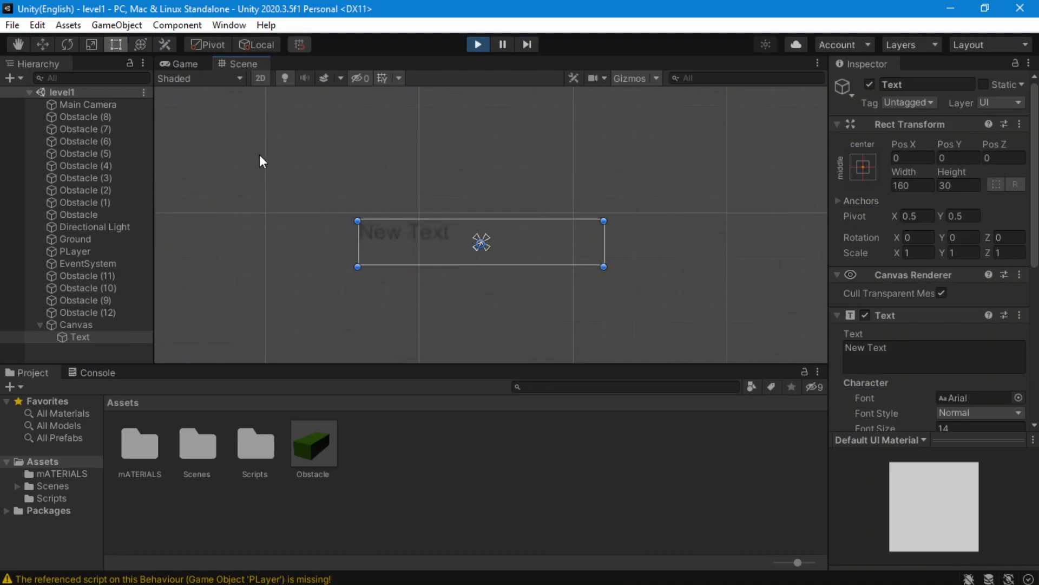
scroll(307, 217, "down", 2)
scroll(260, 213, "down", 3)
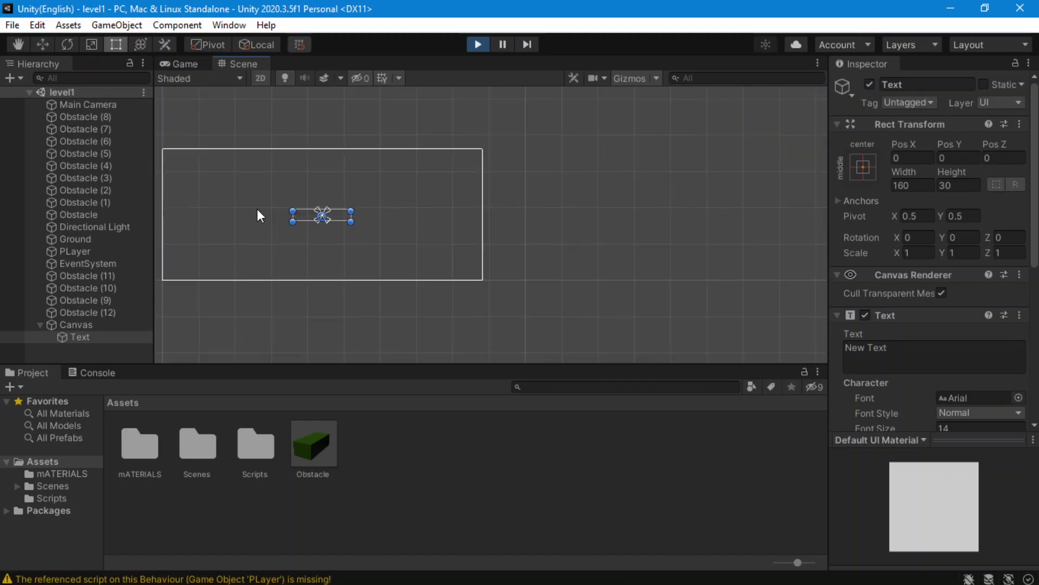
middle_click_drag(225, 105, 323, 154)
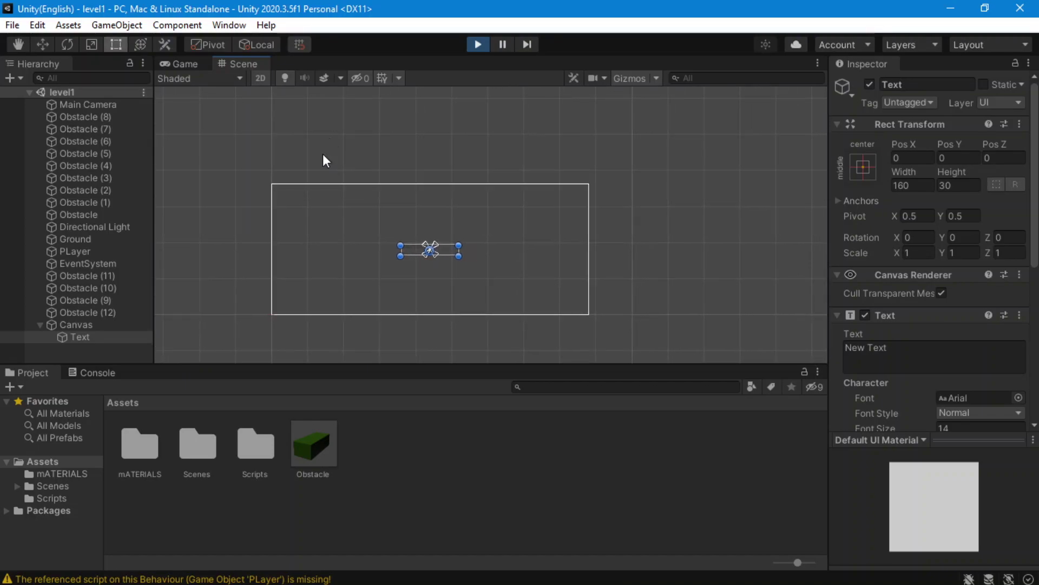
left_click(344, 142)
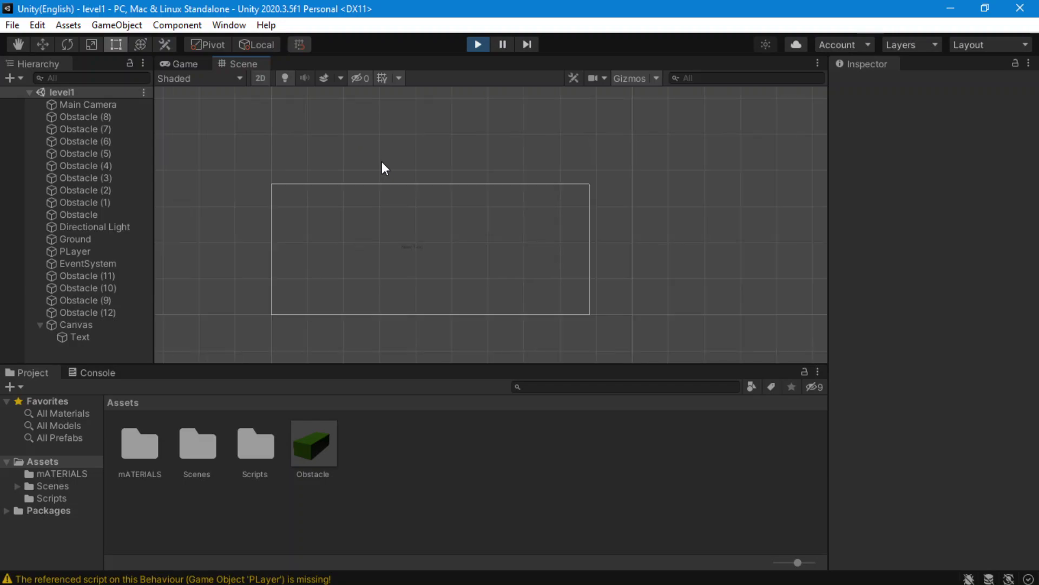
Pan and zoom until the whole Canvas rectangle and New Text label are in view.
scroll(406, 184, "up", 1)
middle_click_drag(402, 221, 383, 198)
scroll(381, 205, "up", 1)
scroll(364, 222, "down", 1)
scroll(363, 200, "up", 3)
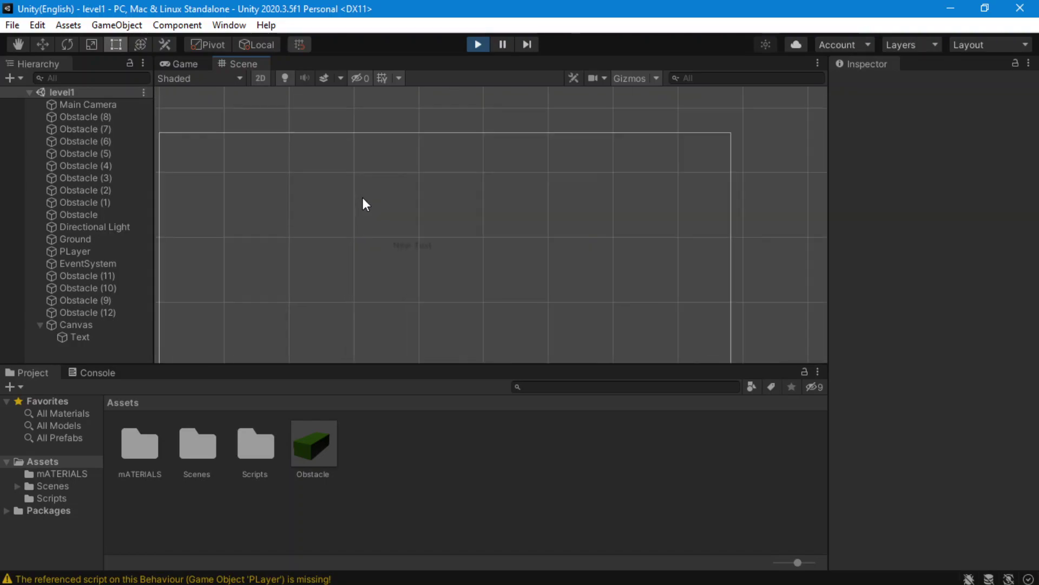
middle_click_drag(332, 204, 355, 179)
scroll(352, 180, "up", 3)
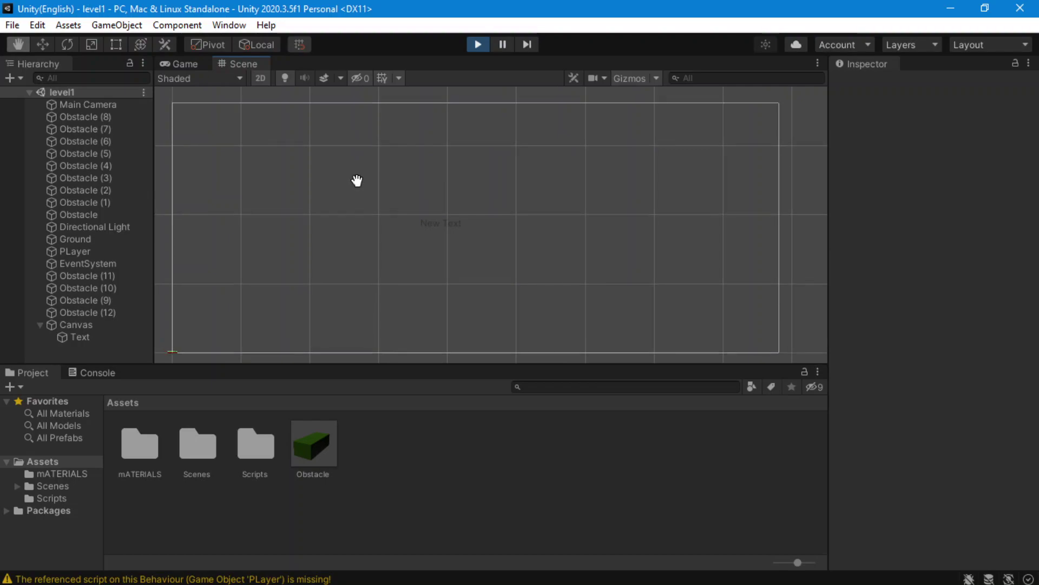
scroll(350, 192, "up", 2)
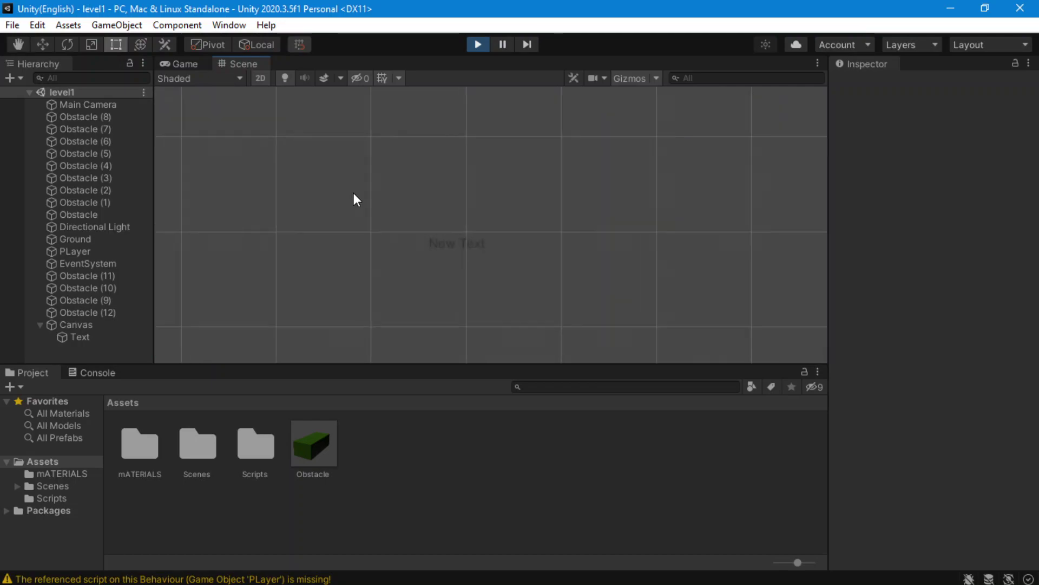
middle_click_drag(541, 236, 455, 200)
scroll(469, 239, "up", 2)
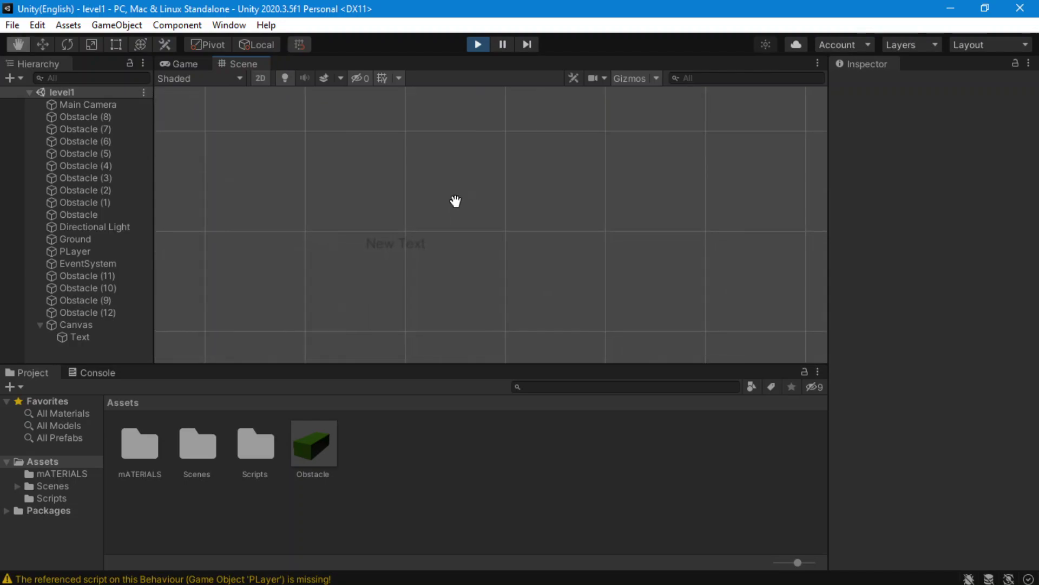
Drag the New Text label up the Canvas to Pos Y 128.9, keeping it horizontally centred.
left_click(376, 238)
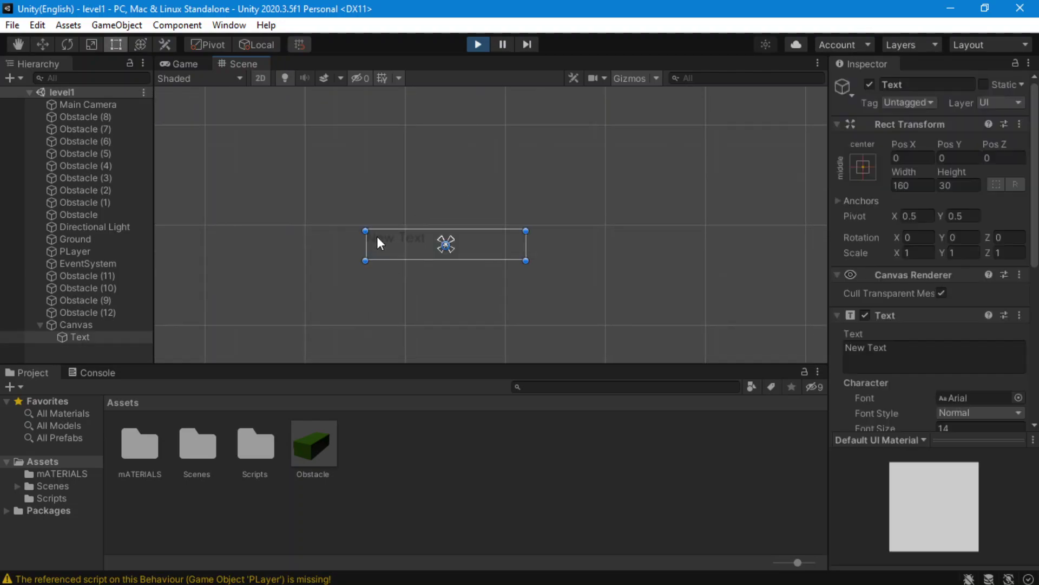
left_click(341, 201)
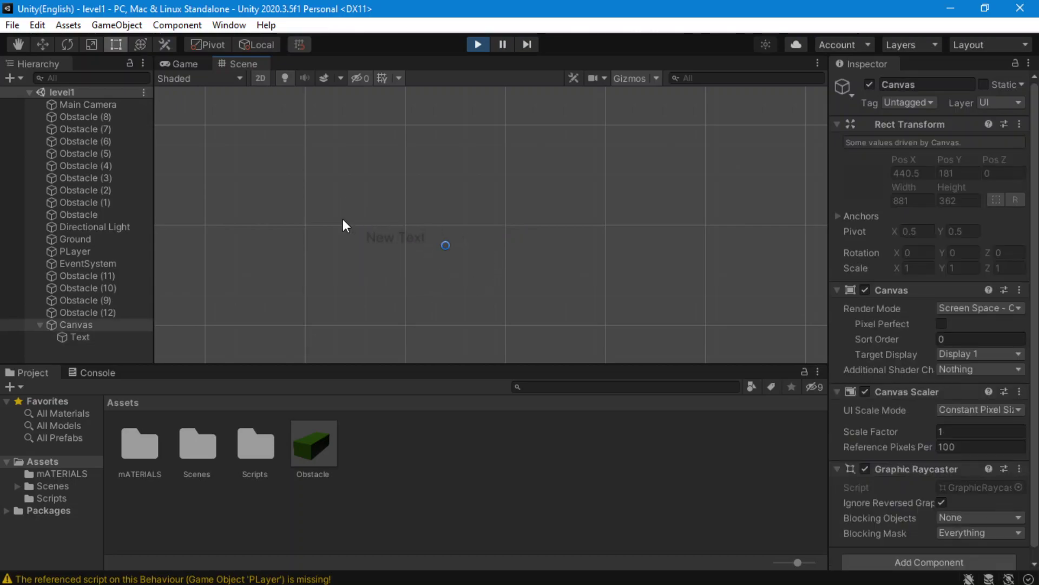
left_click(386, 242)
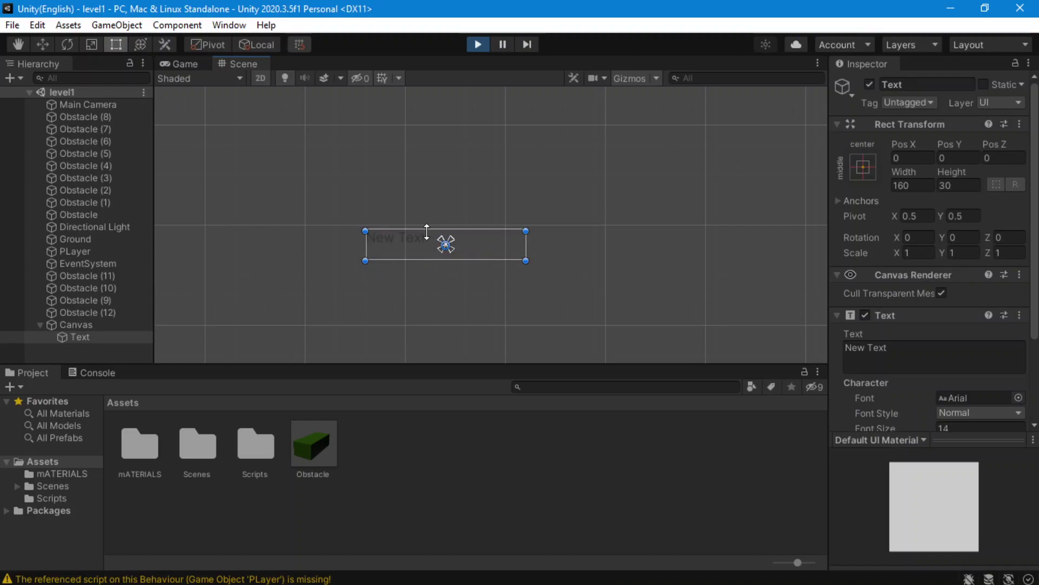
left_click_drag(403, 246, 402, 113)
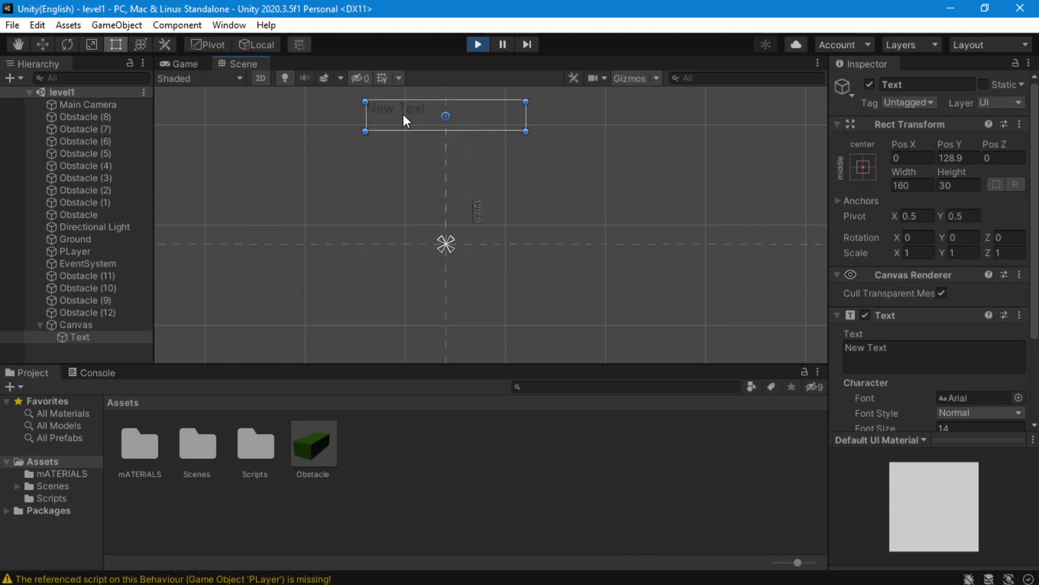
key("q")
left_click_drag(299, 153, 281, 246)
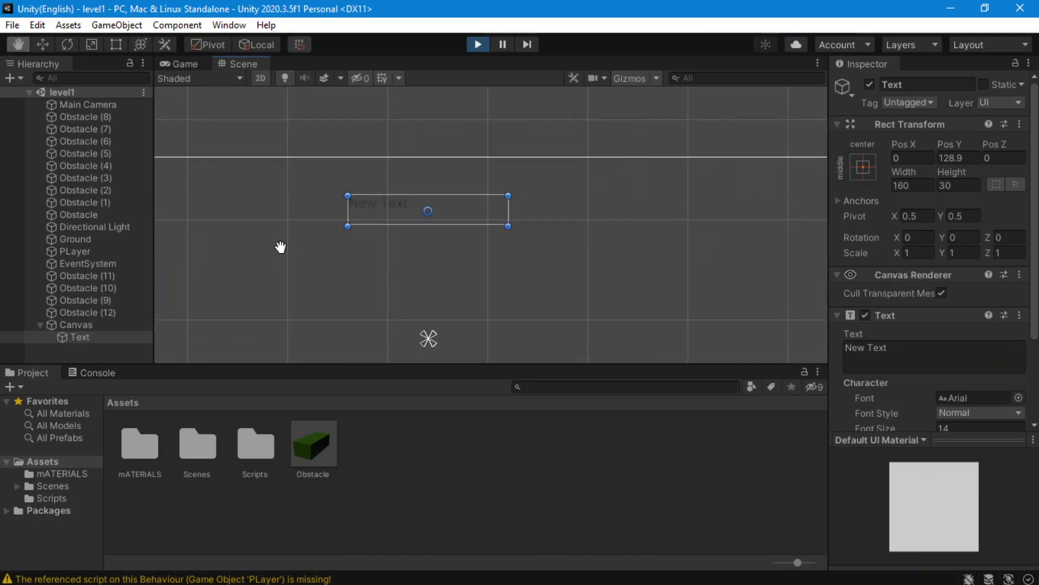
key("t")
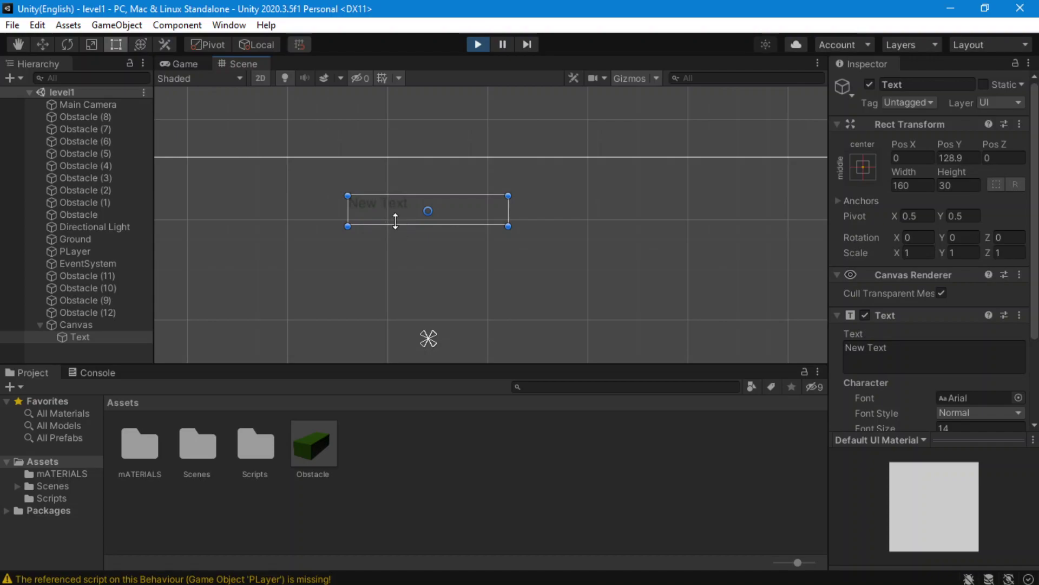
Check the label in the Game view and nudge the text box slightly left.
left_click(180, 63)
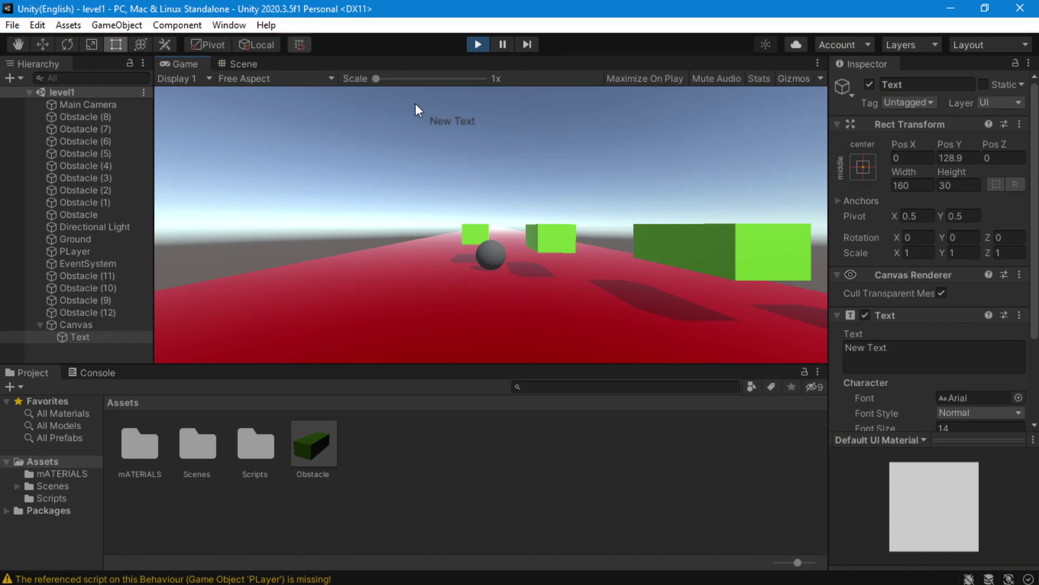
left_click(252, 64)
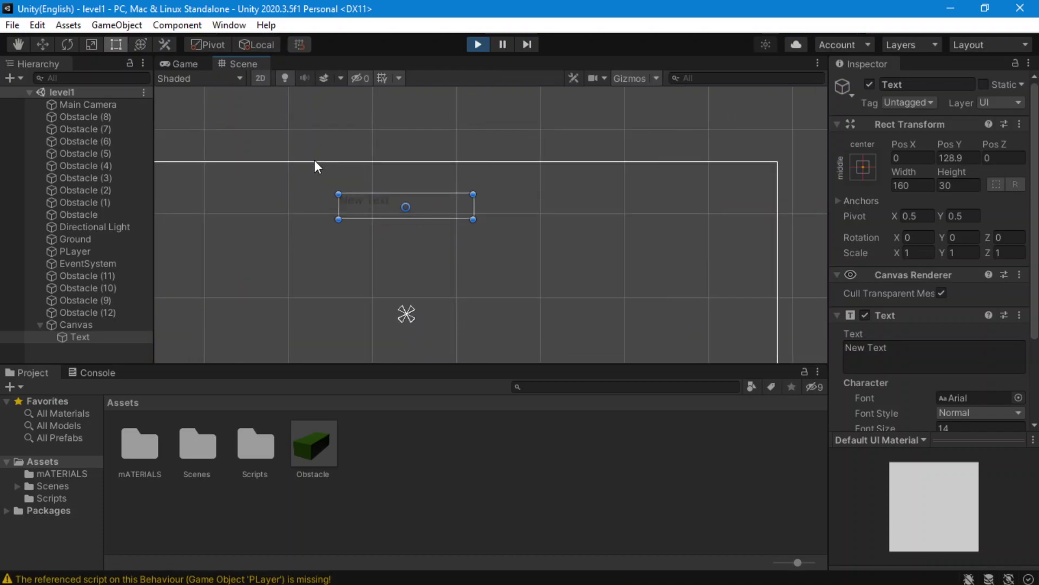
left_click_drag(405, 205, 373, 201)
left_click(349, 119)
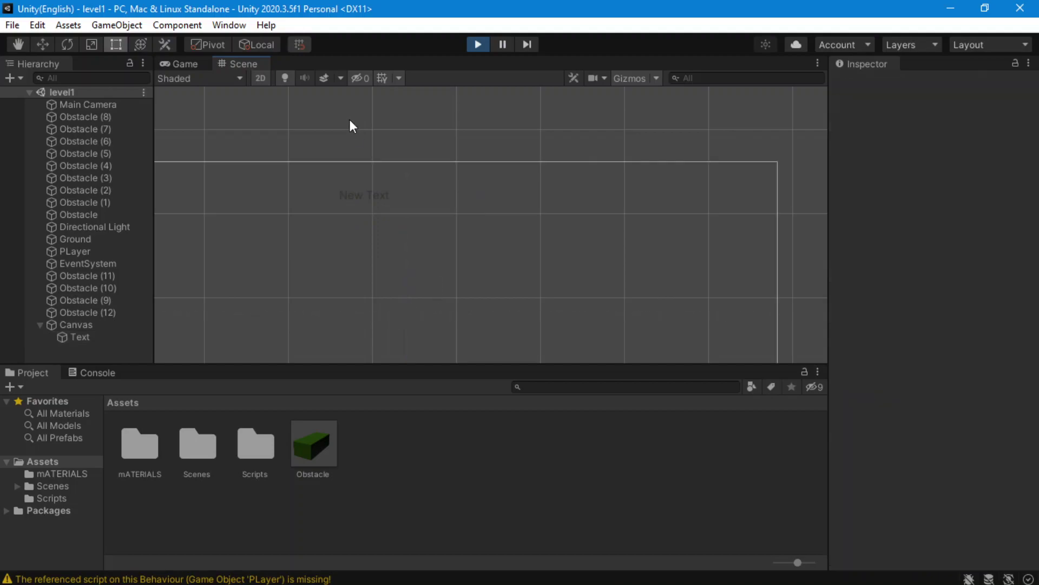
Stop Play mode and restore the Canvas with its New Text label at Pos Y 106.9.
left_click(180, 65)
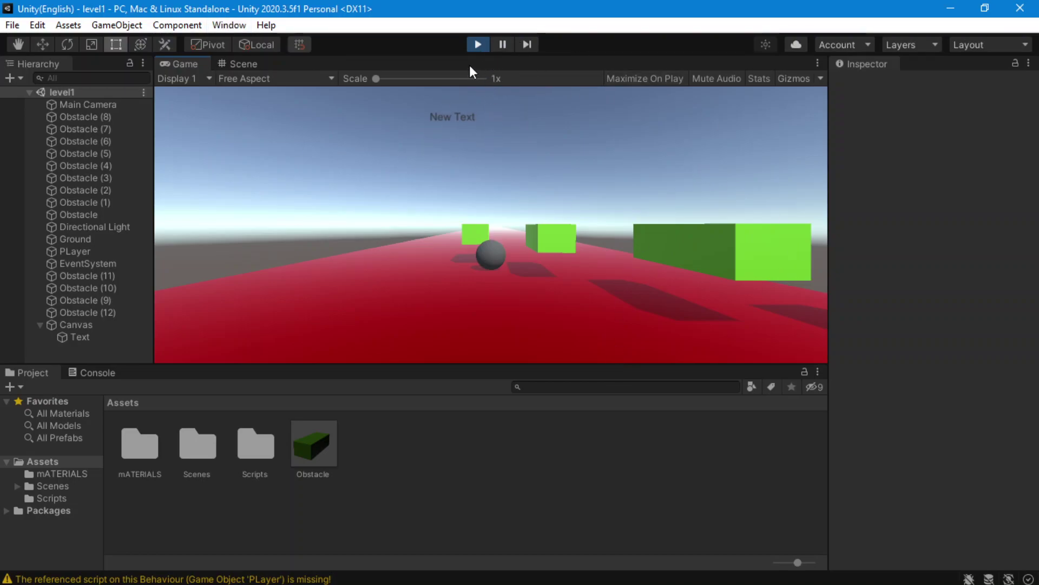
left_click(479, 44)
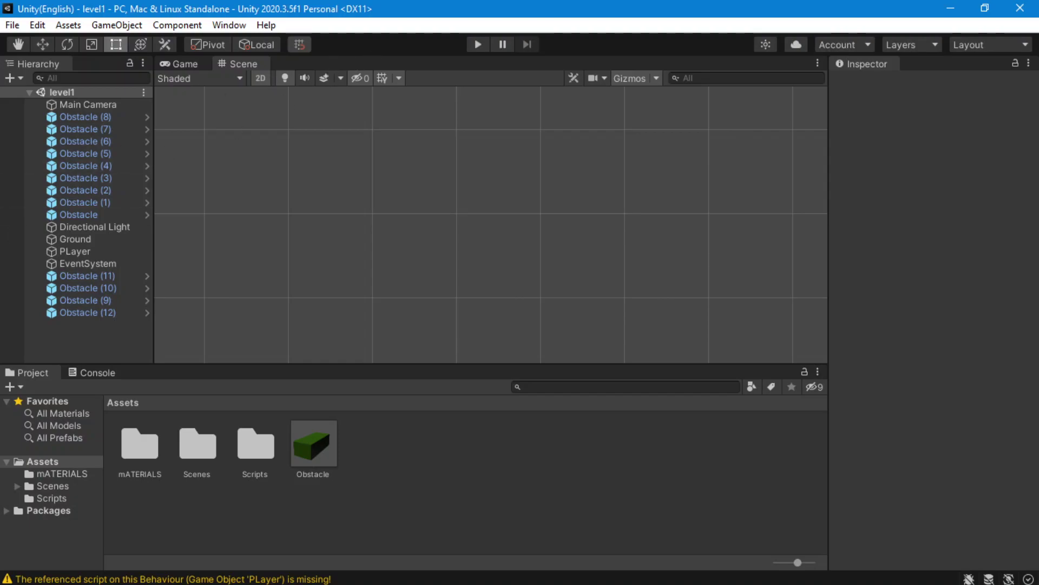
left_click(117, 25)
left_click(228, 127)
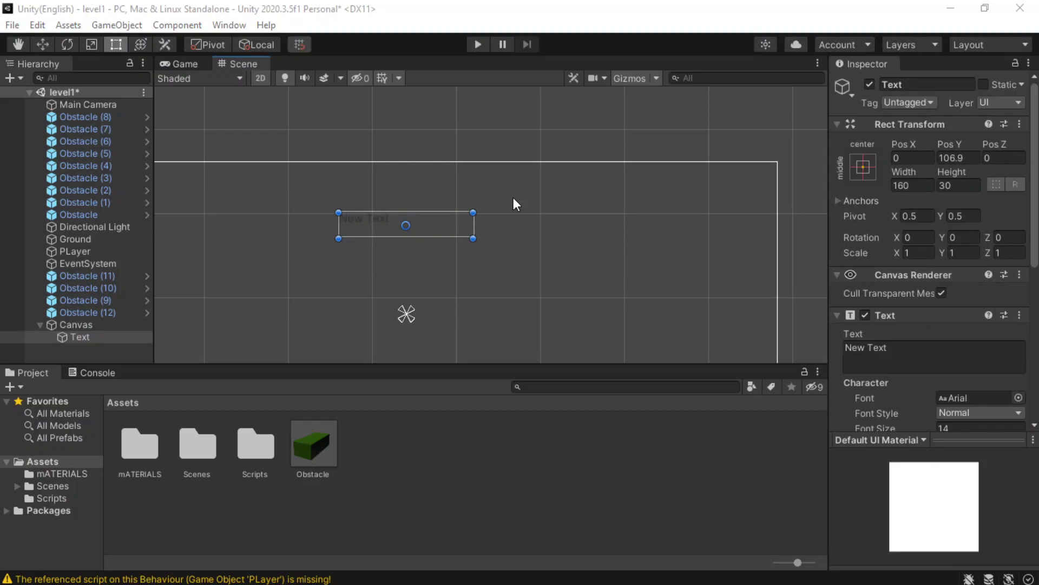
left_click(170, 63)
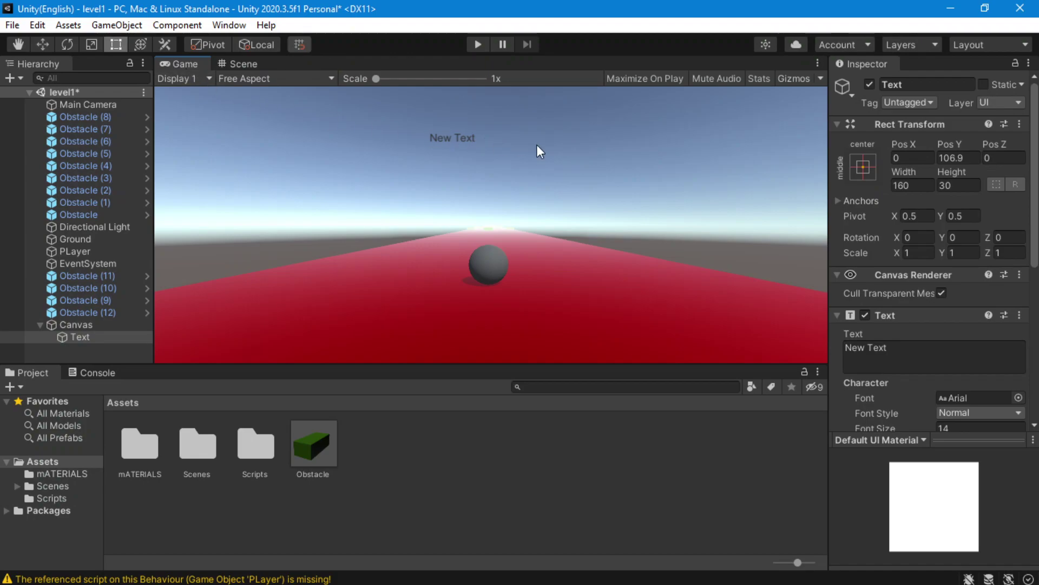
left_click(241, 63)
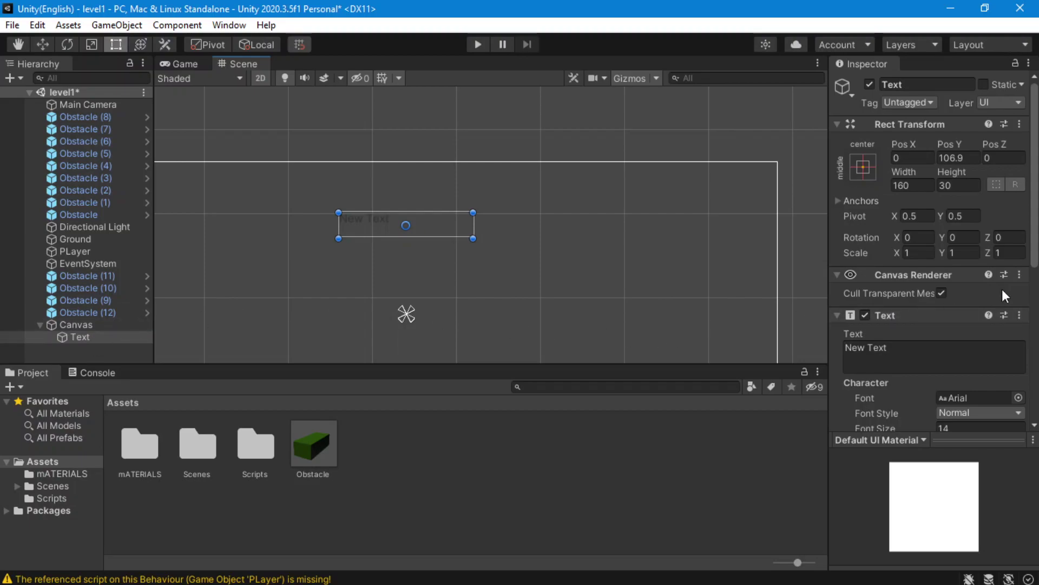
scroll(998, 290, "down", 3)
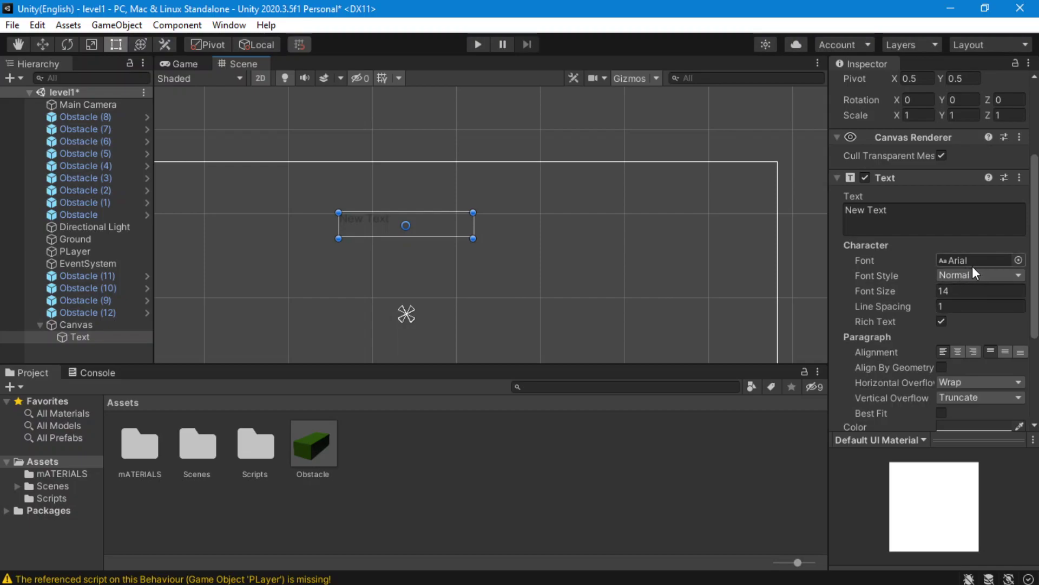
Set the label's font size to 70 and stretch its text box to both canvas edges.
left_click(999, 290)
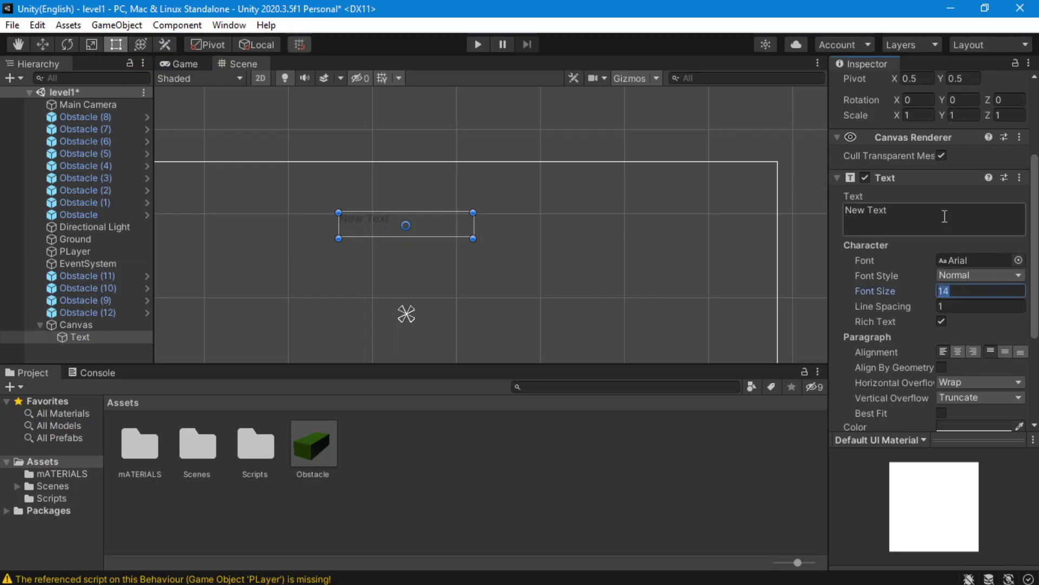
type("70")
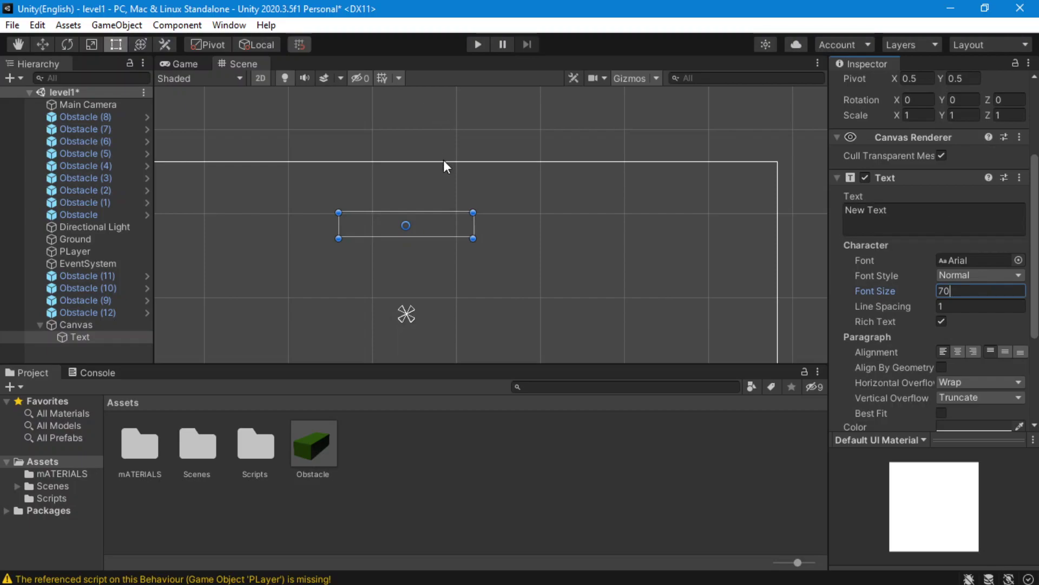
left_click_drag(473, 238, 629, 292)
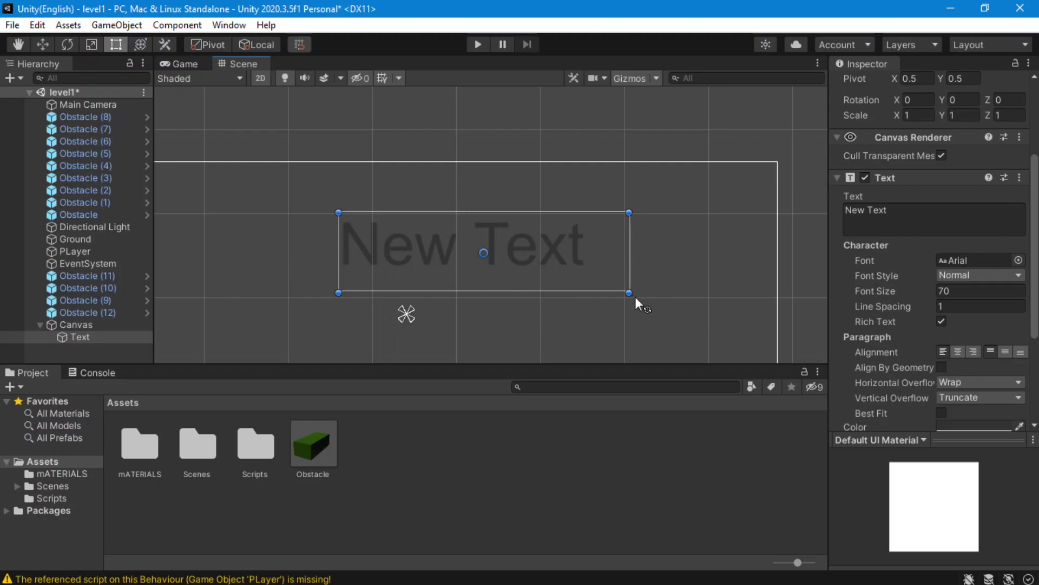
left_click_drag(629, 293, 776, 283)
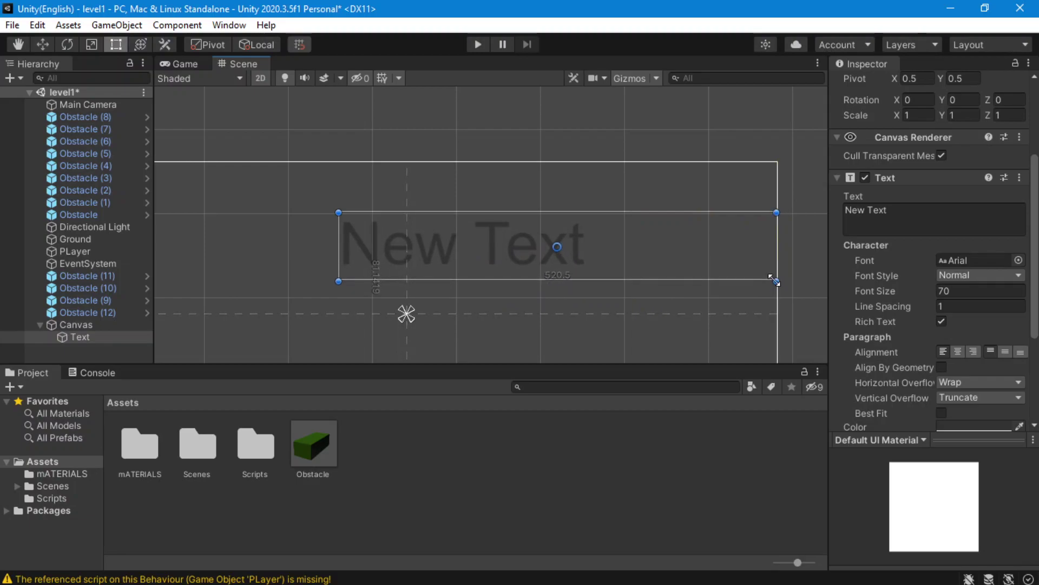
left_click_drag(333, 286, 150, 264)
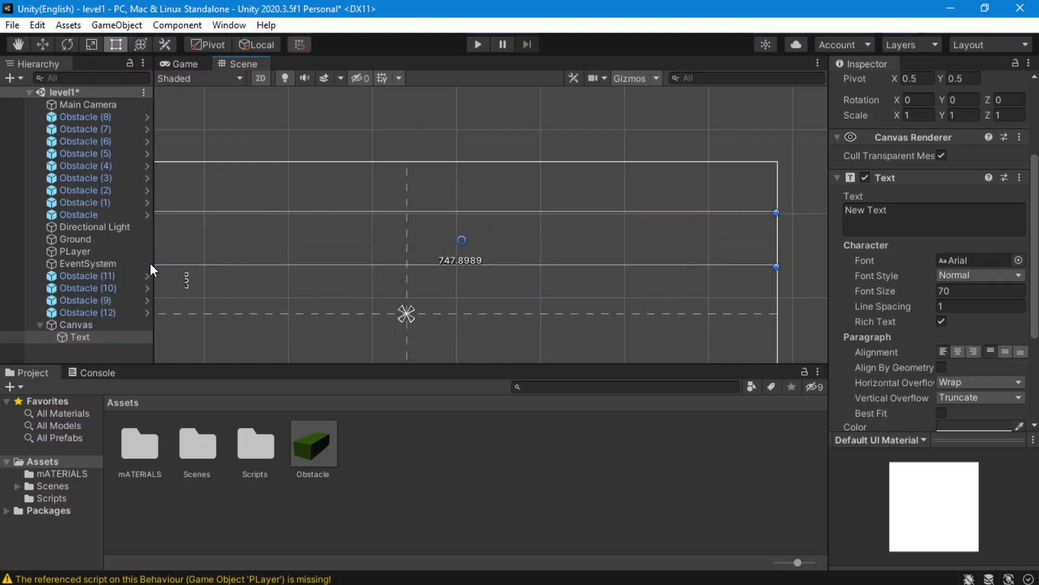
middle_click_drag(188, 145, 410, 165)
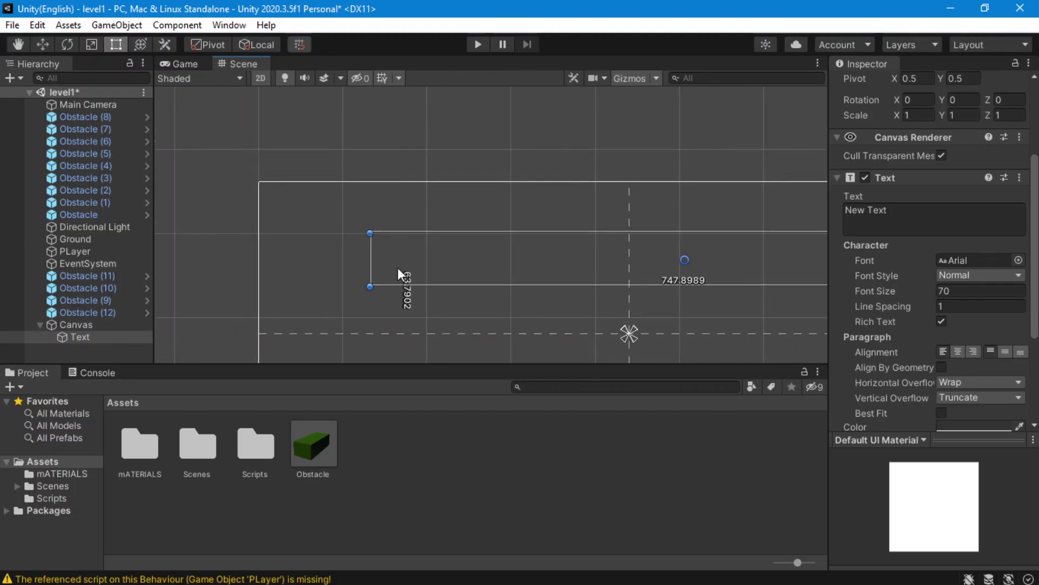
left_click_drag(369, 286, 258, 285)
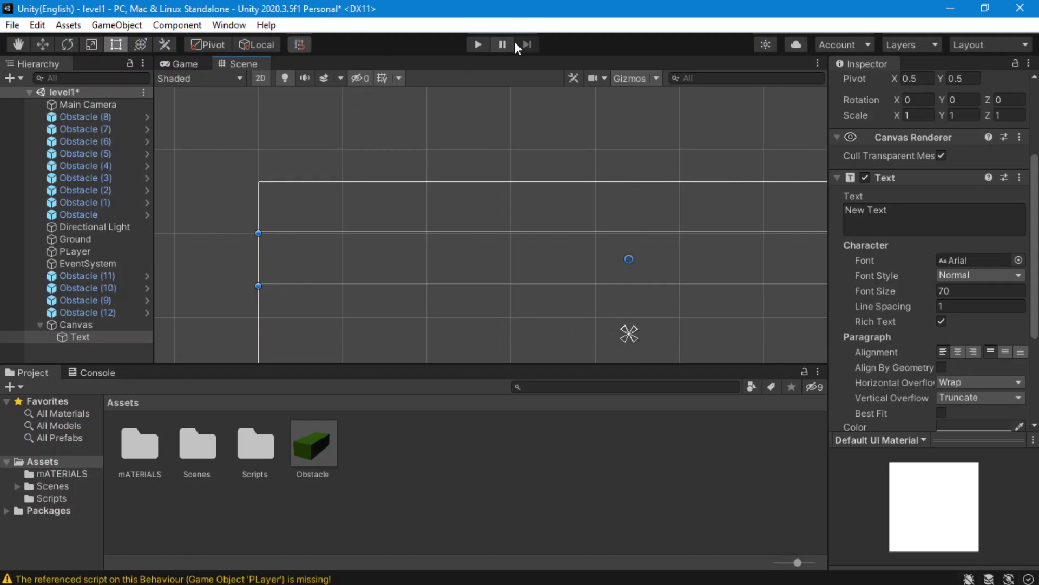
Change the label text to 250 and make its text box taller.
left_click(184, 64)
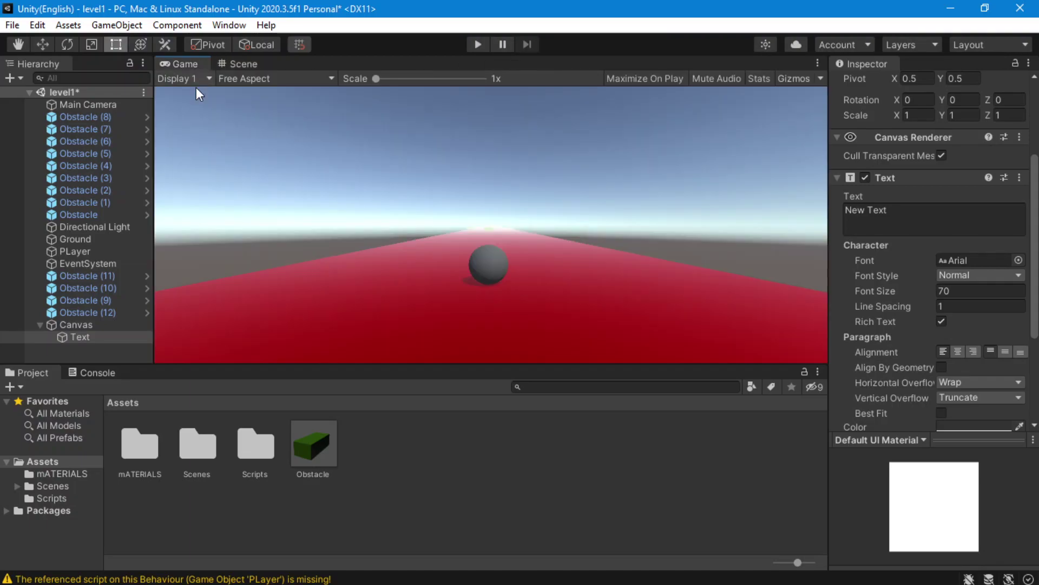
left_click(252, 65)
left_click(893, 213)
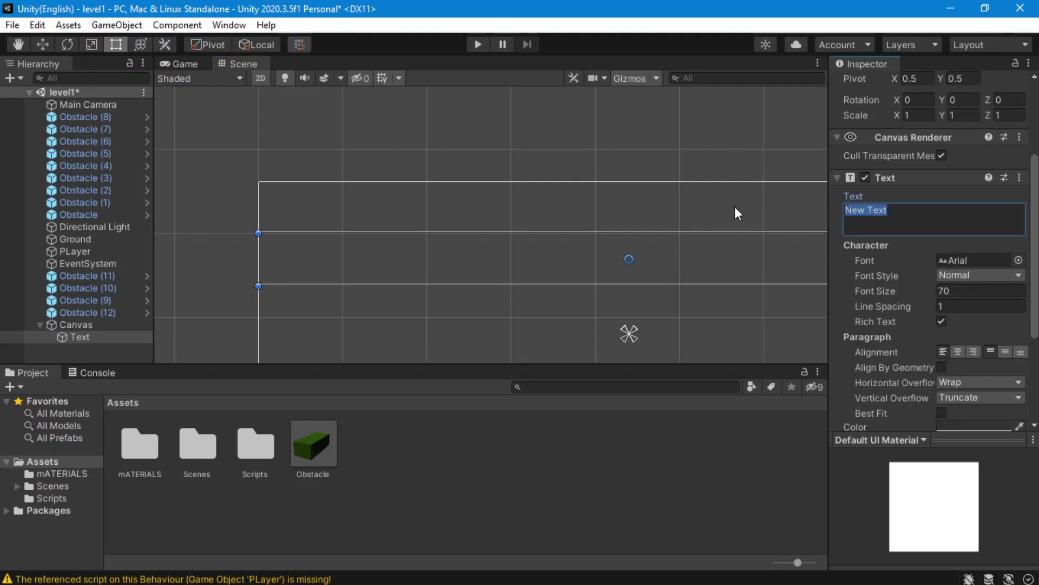
type("250")
scroll(593, 196, "down", 2)
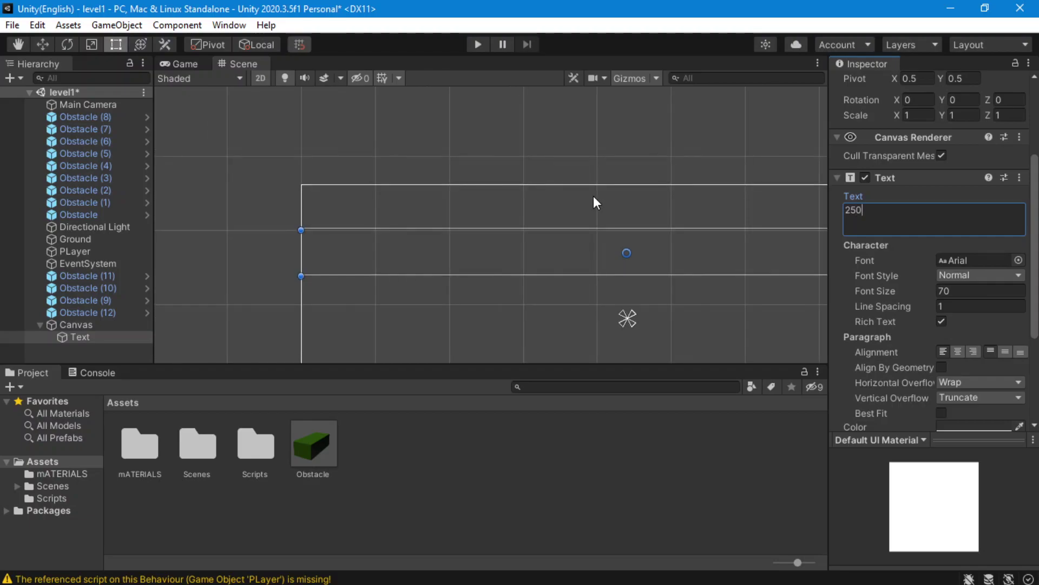
middle_click_drag(587, 169, 562, 117)
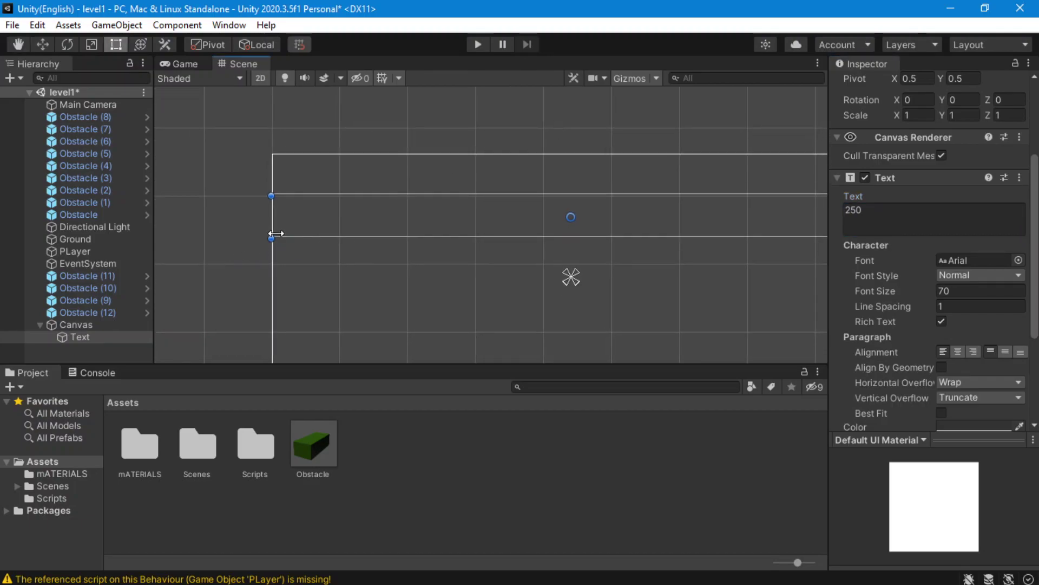
left_click_drag(271, 239, 274, 267)
Centre-align the 250 text horizontally and check it in the Game view.
left_click(203, 64)
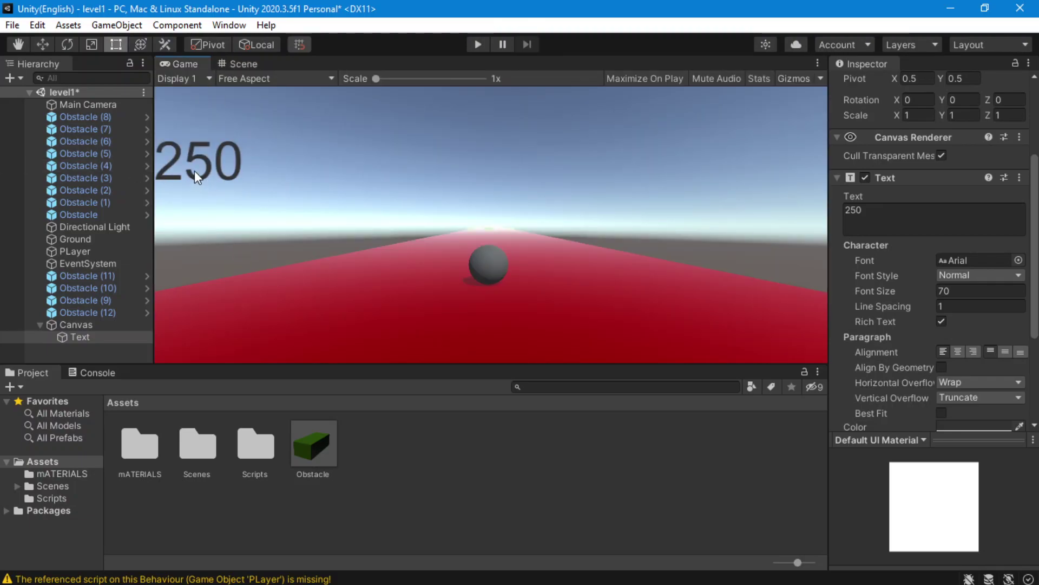
left_click(248, 61)
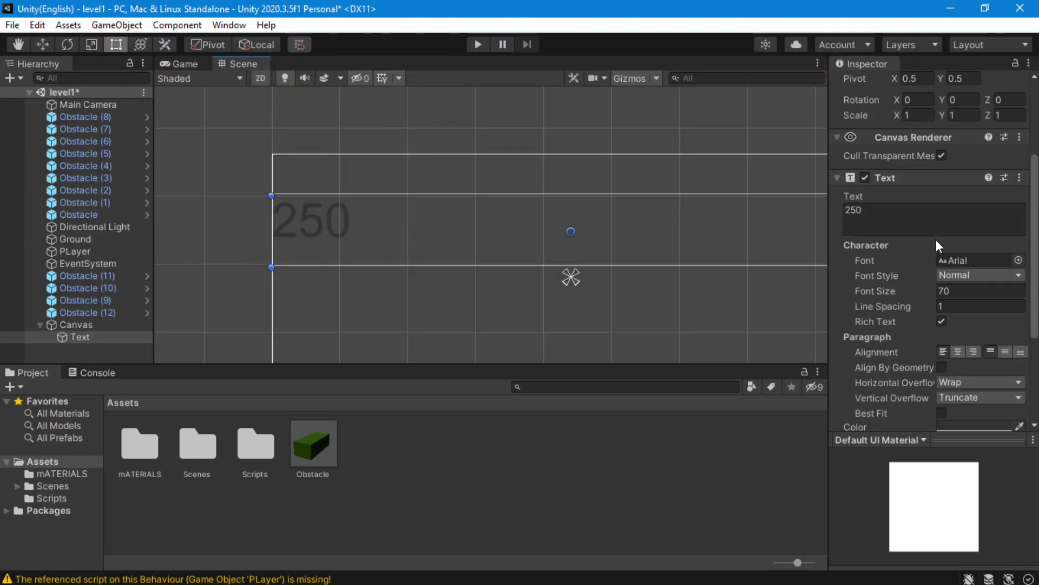
left_click(956, 351)
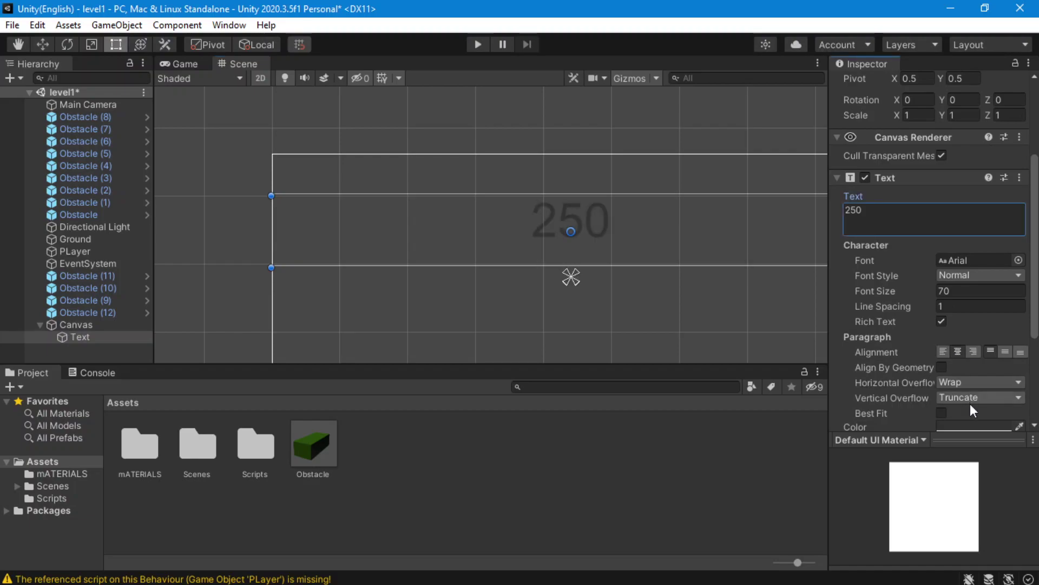
left_click(190, 65)
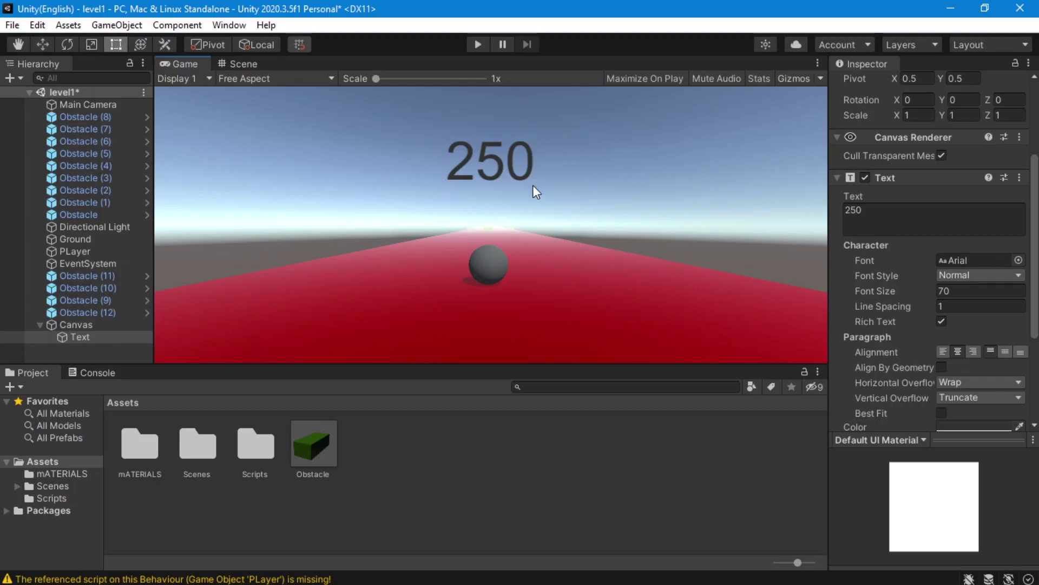
left_click(231, 67)
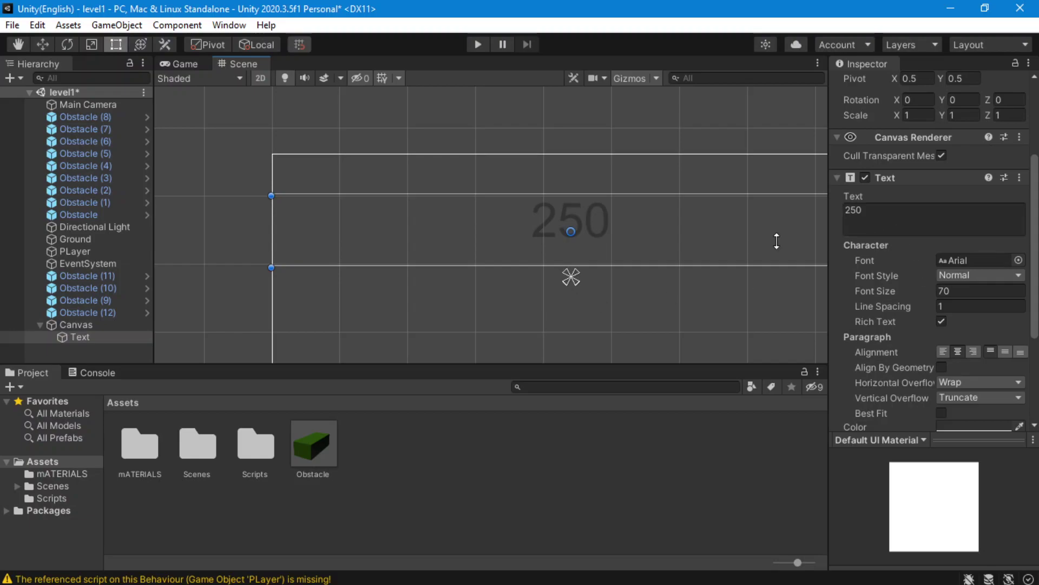
Dismiss the font picker, keeping Arial, and show the 250 score in the Game view.
left_click(1017, 260)
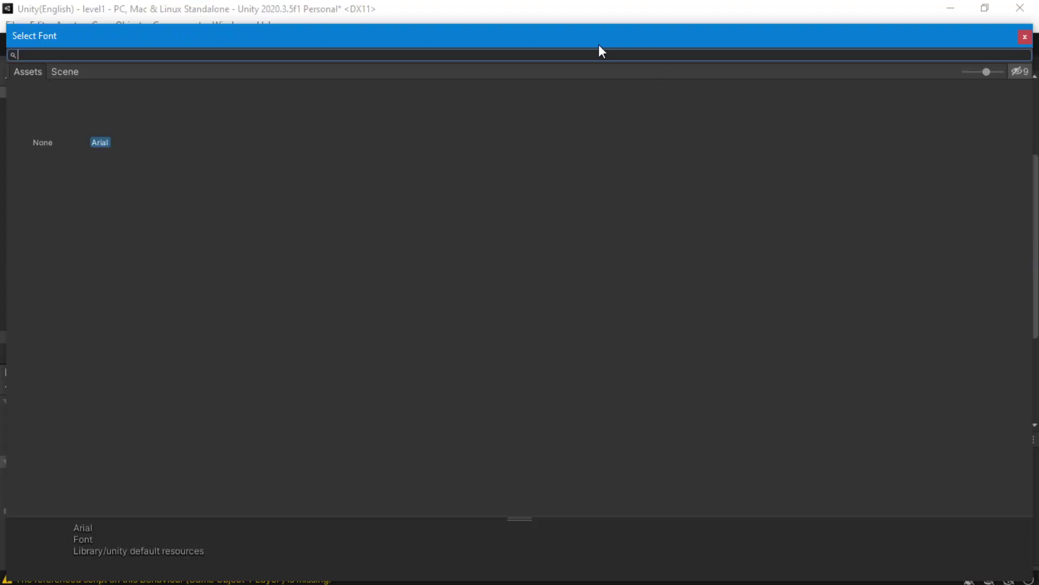
left_click_drag(599, 48, 411, 121)
left_click(834, 116)
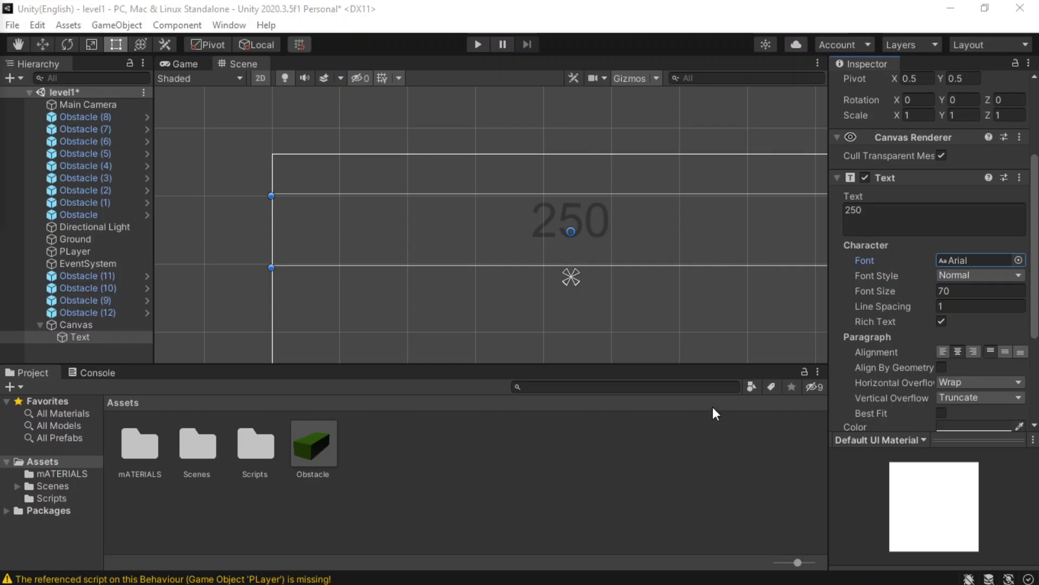
left_click(184, 64)
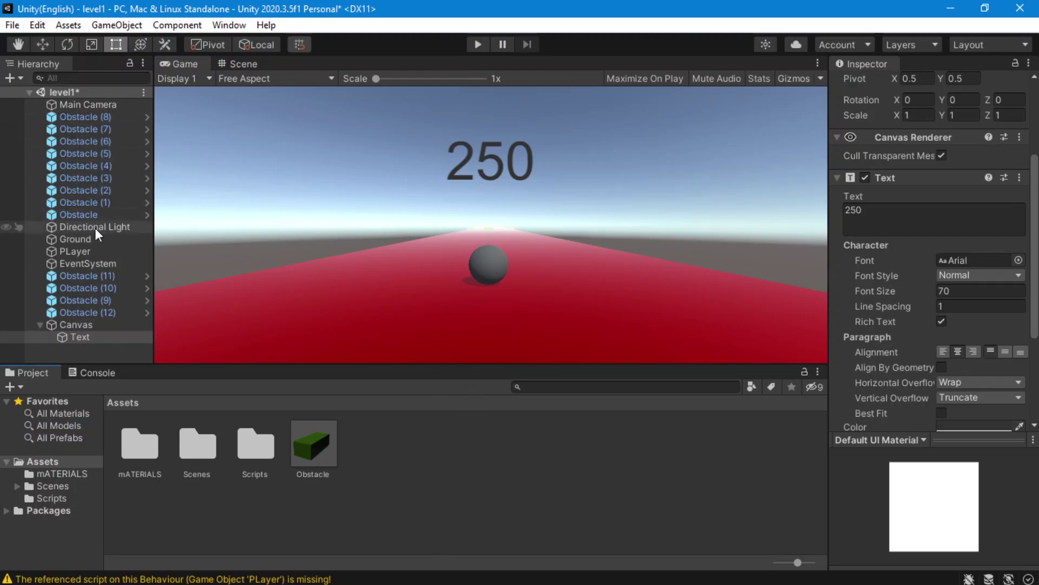
Set the Canvas Scaler's UI Scale Mode to Scale With Screen Size at 800 × 600.
left_click(78, 323)
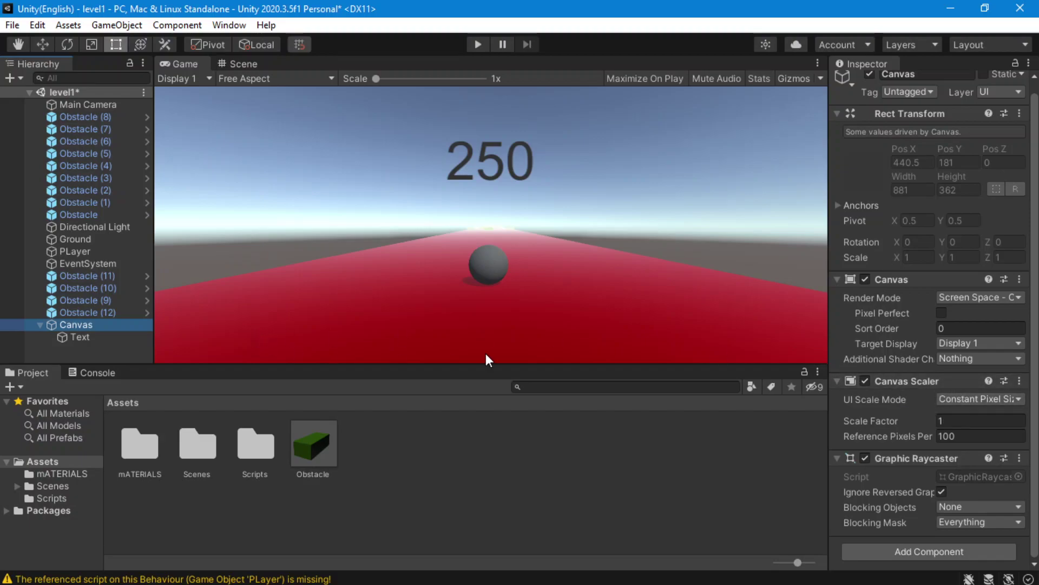
left_click(964, 399)
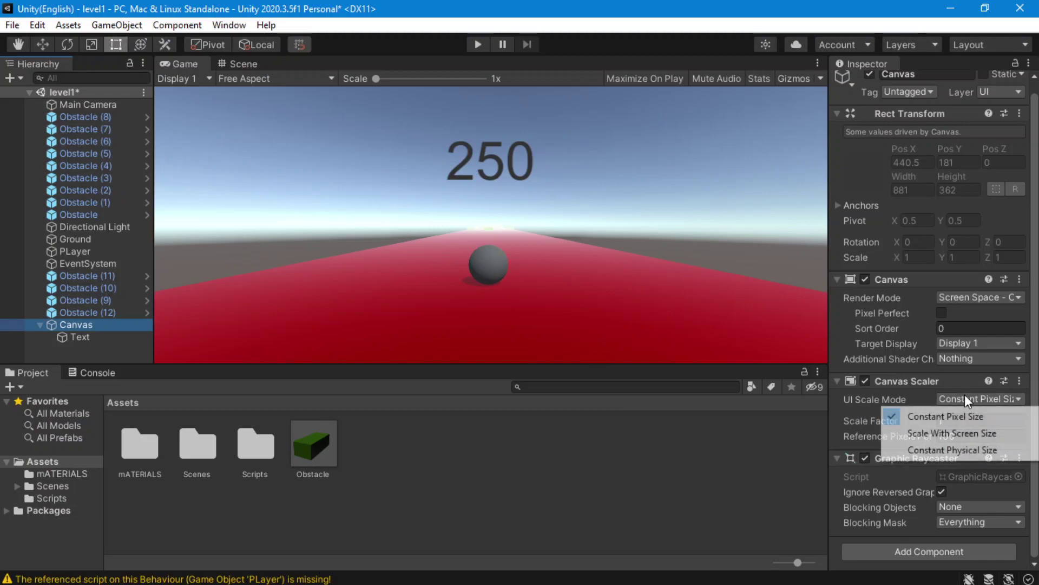
left_click(949, 433)
left_click(241, 238)
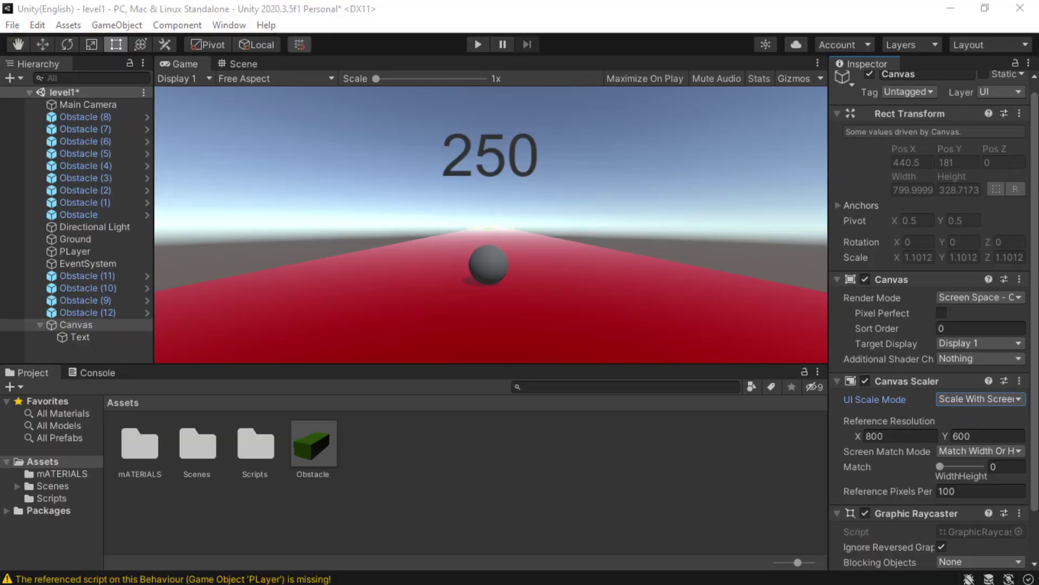
Drag all twelve Roboto .ttf files from the Explorer Roboto folder into Unity's Assets panel.
left_click_drag(136, 139, 815, 1)
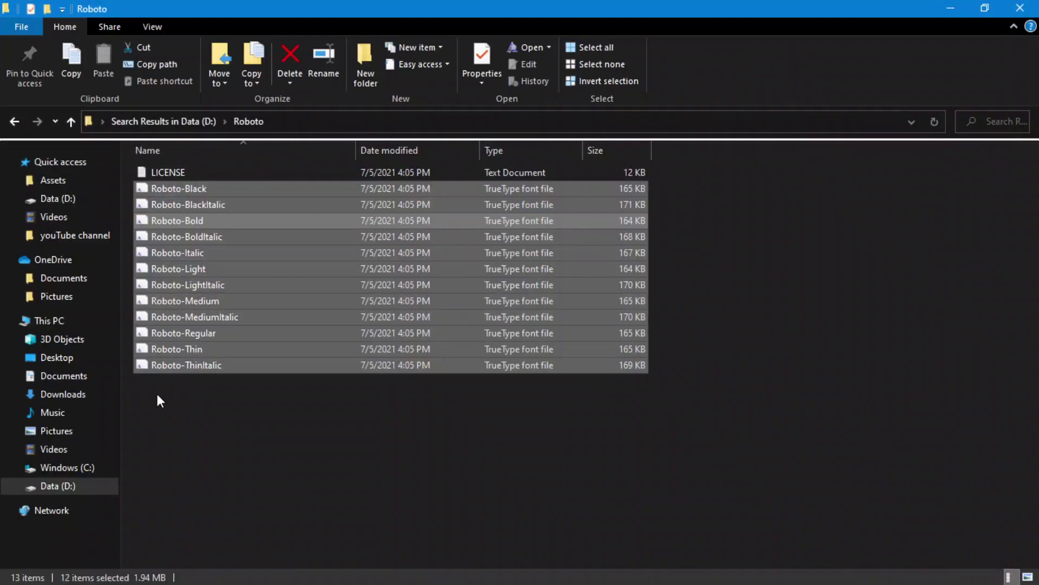
left_click_drag(294, 412, 206, 183)
left_click_drag(341, 255, 421, 518)
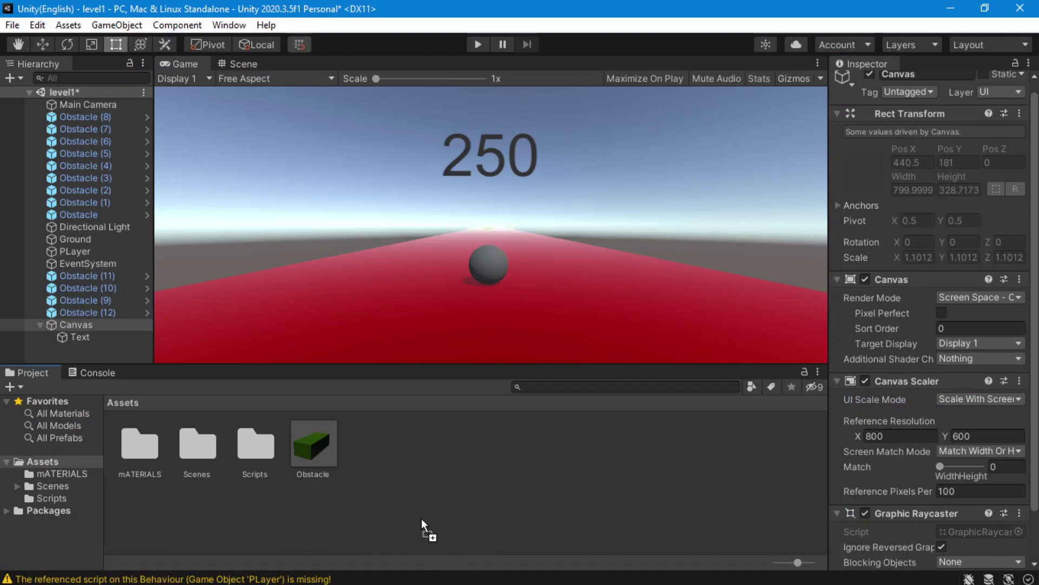
left_click_drag(465, 476, 464, 474)
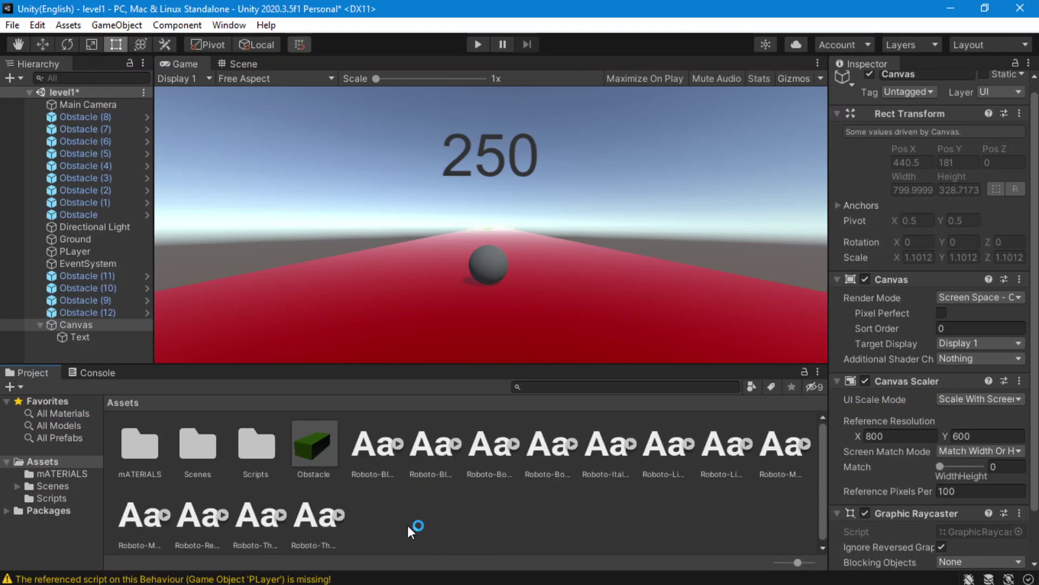
Create a new folder named 'Fonts' in Assets.
right_click(425, 519)
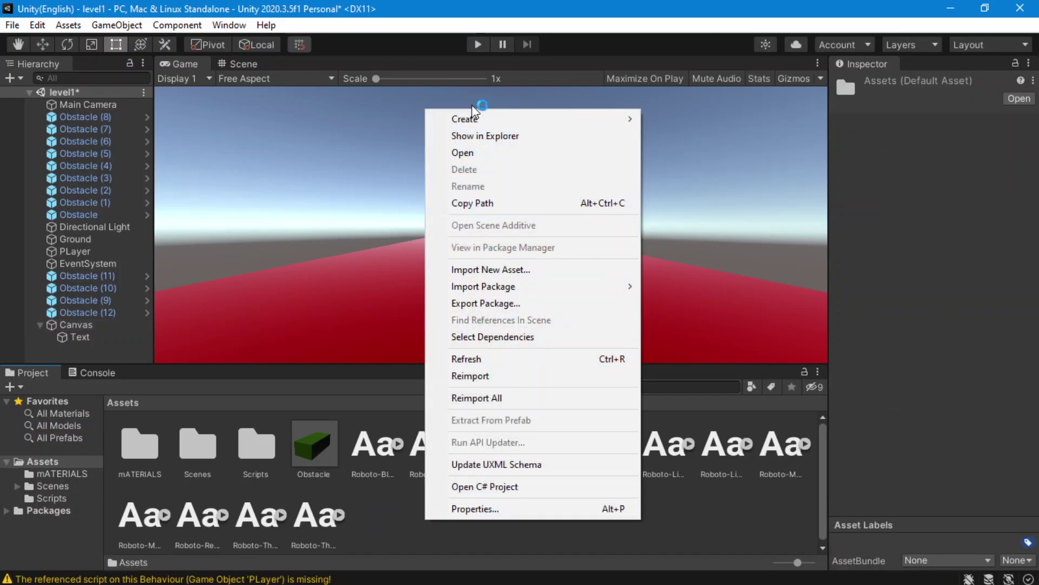
mouse_move(473, 120)
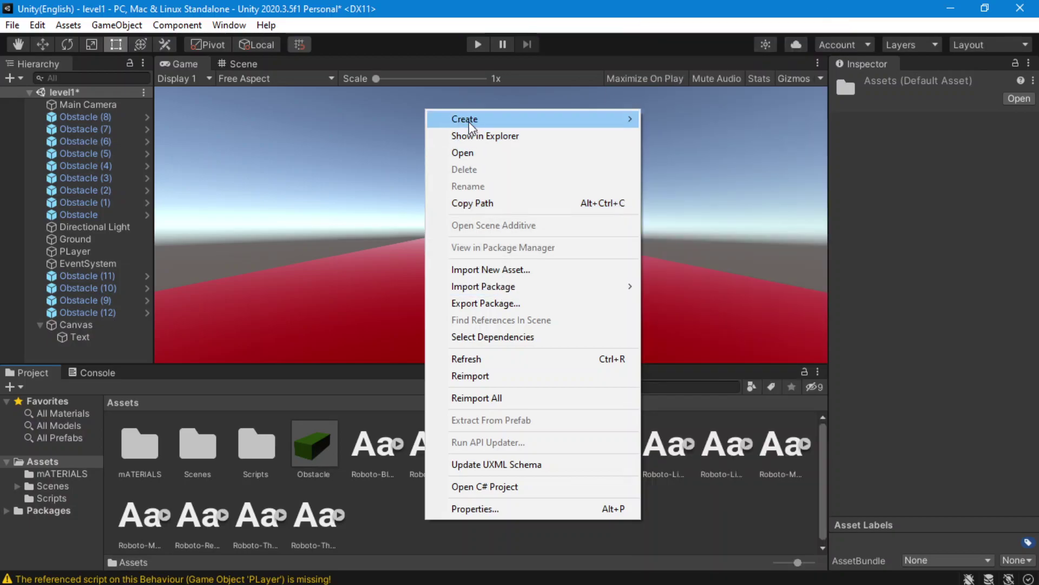
left_click(699, 40)
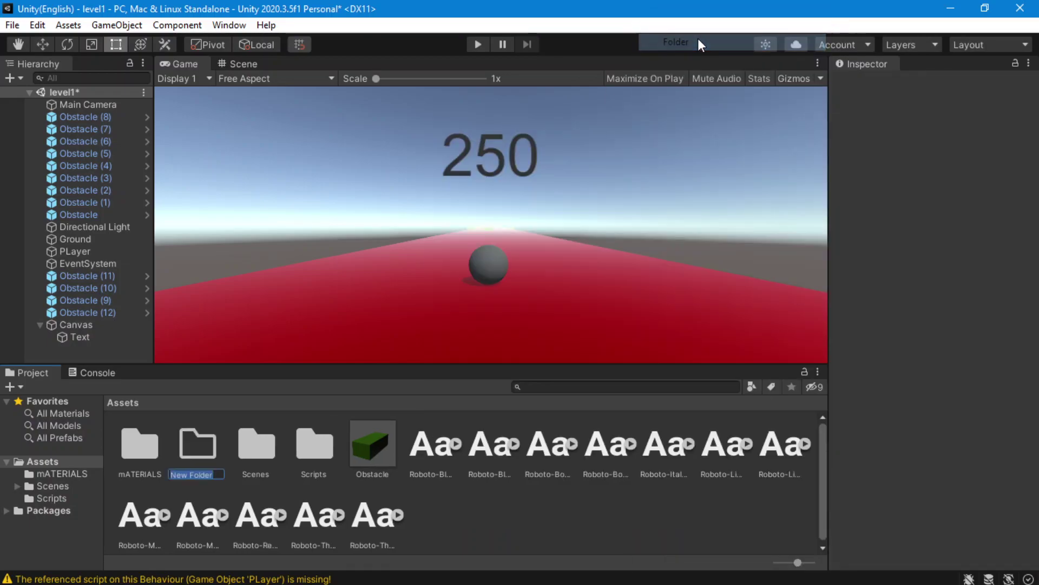
type("Fo")
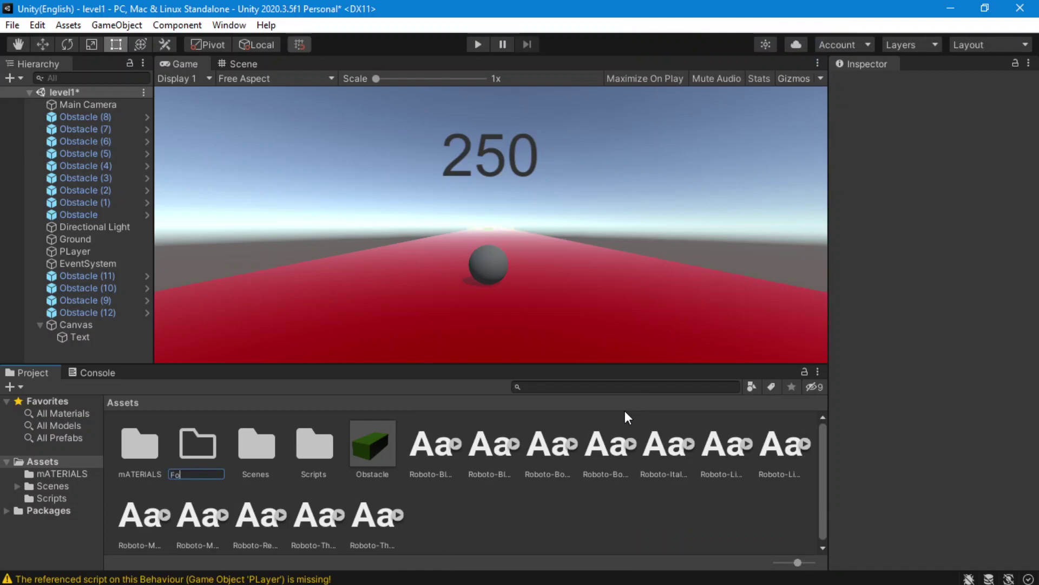
type("nts")
key("Return")
Multi-select all the Roboto font assets, plus the font material and font texture.
left_click(142, 516)
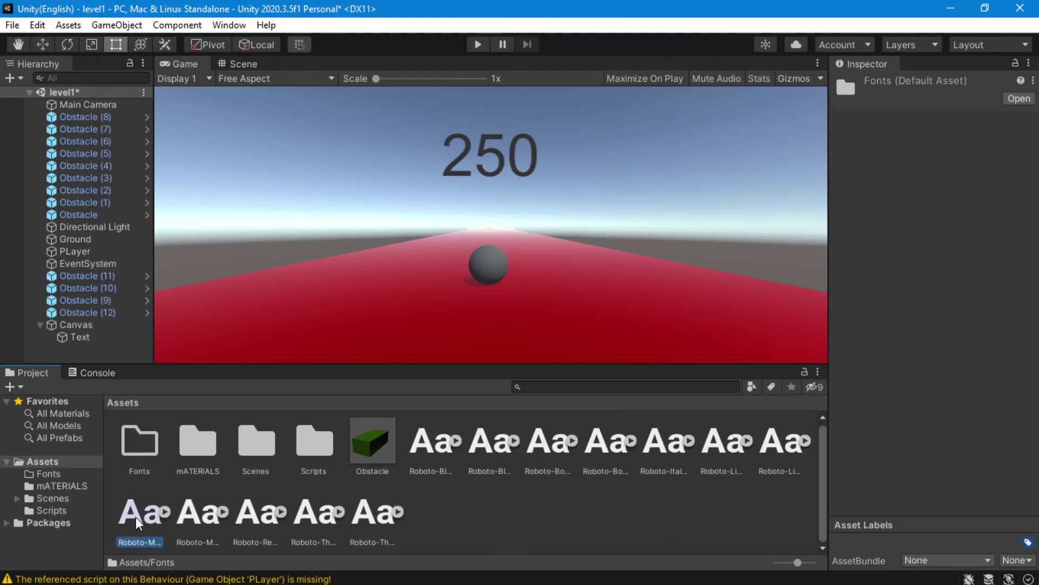
left_click(255, 520, "ctrl")
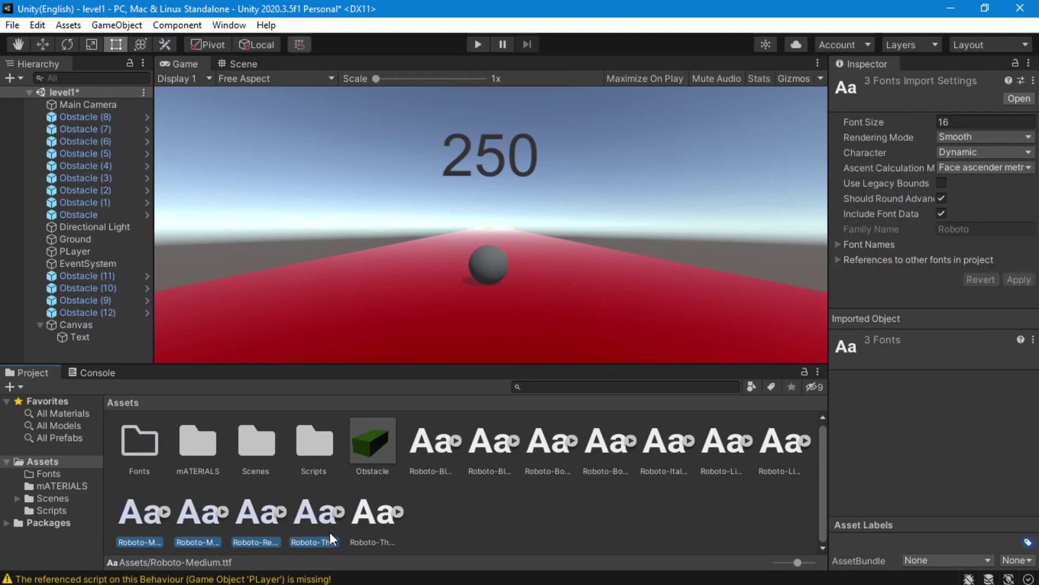
left_click(352, 531, "ctrl")
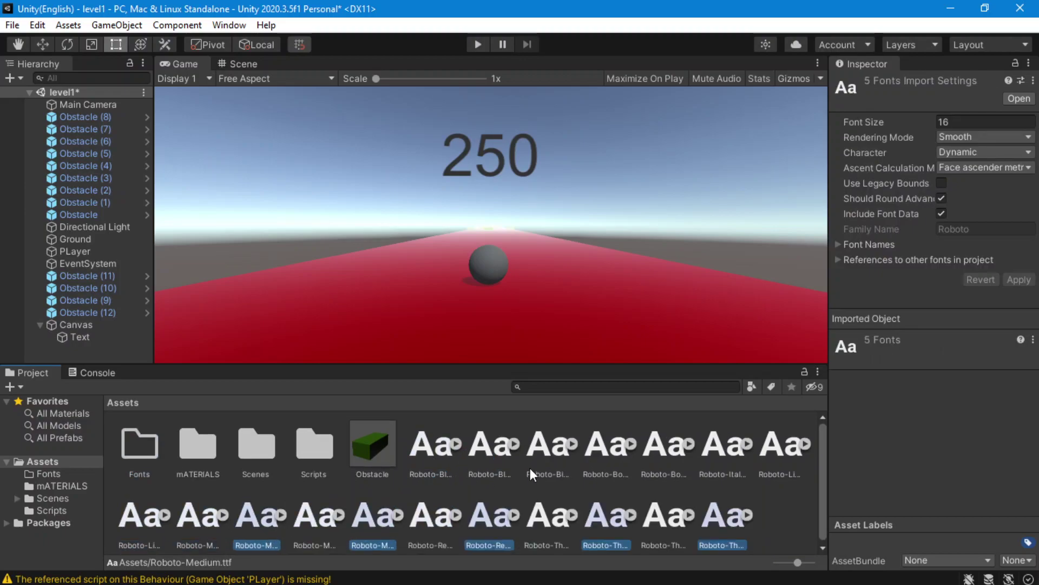
left_click(490, 452, "ctrl")
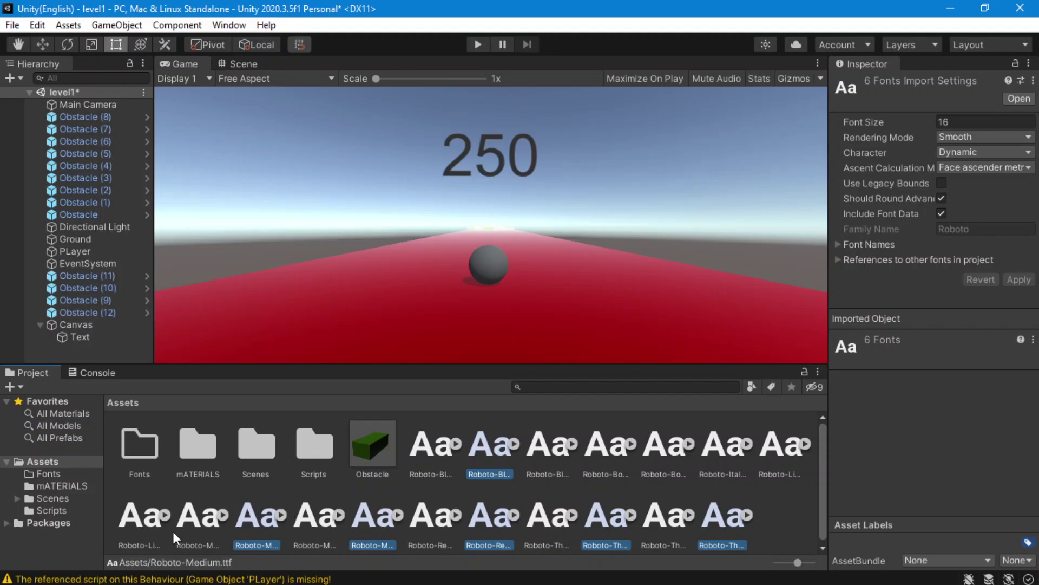
left_click(779, 498)
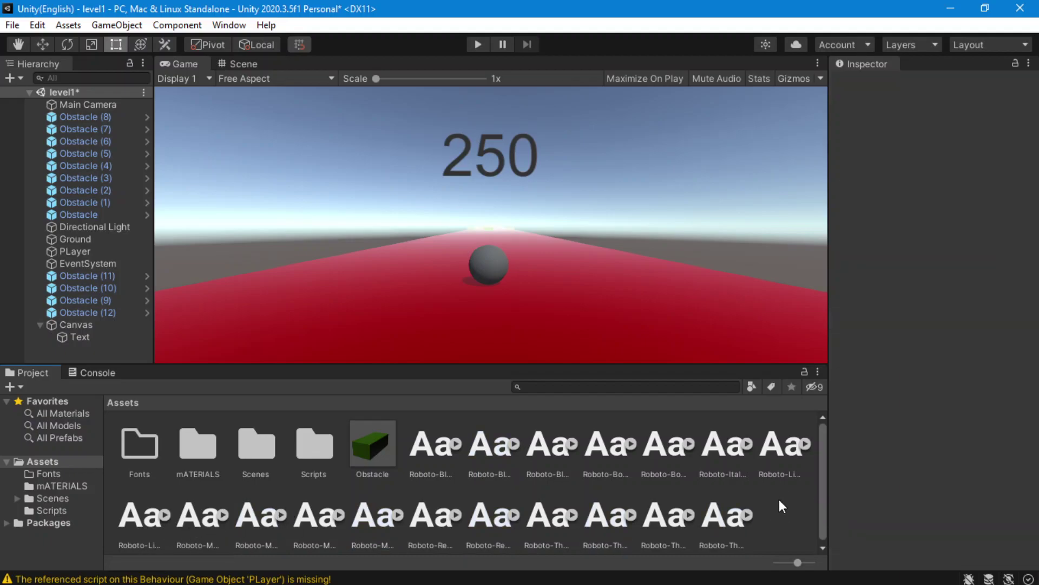
key("ctrl+z")
key("ctrl+z")
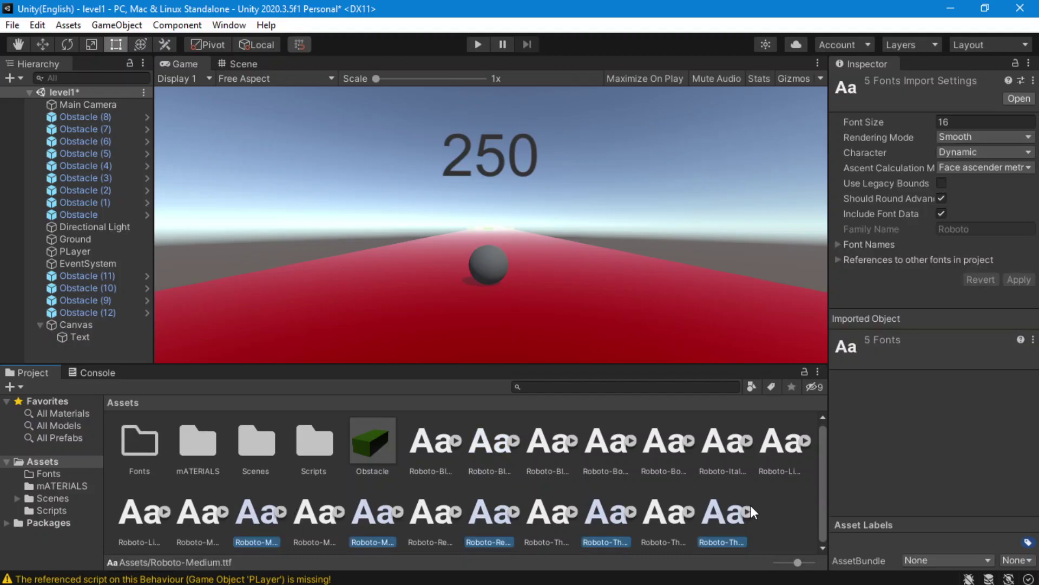
left_click(772, 488)
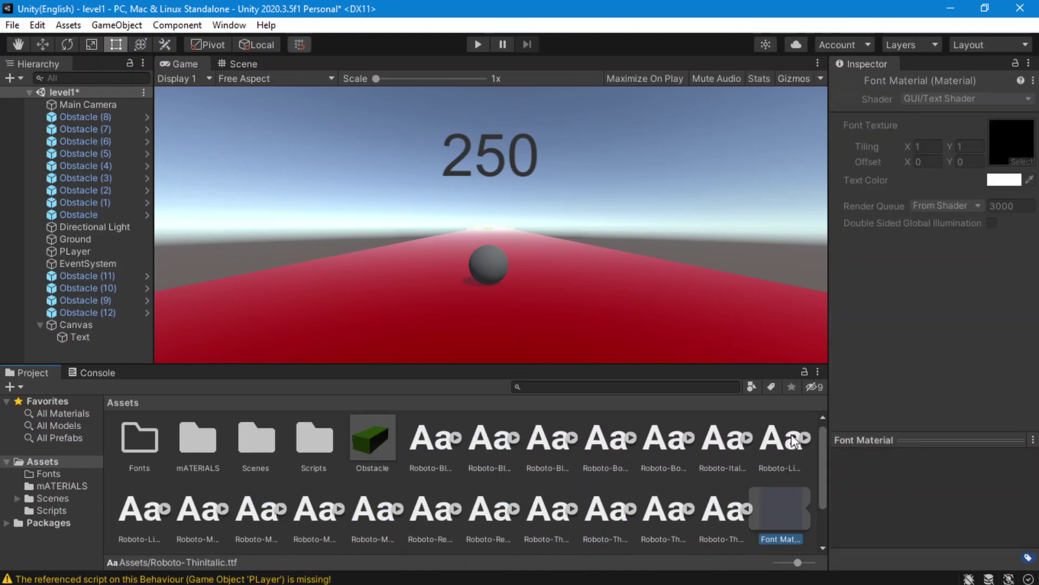
left_click(779, 454)
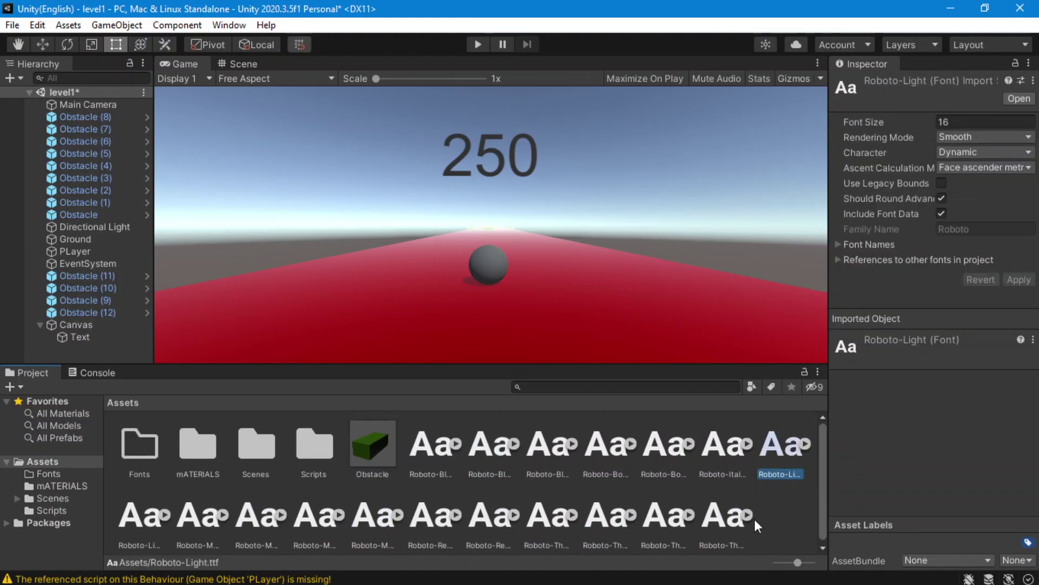
left_click(718, 519, "ctrl")
left_click(667, 515, "ctrl")
left_click(605, 517, "ctrl")
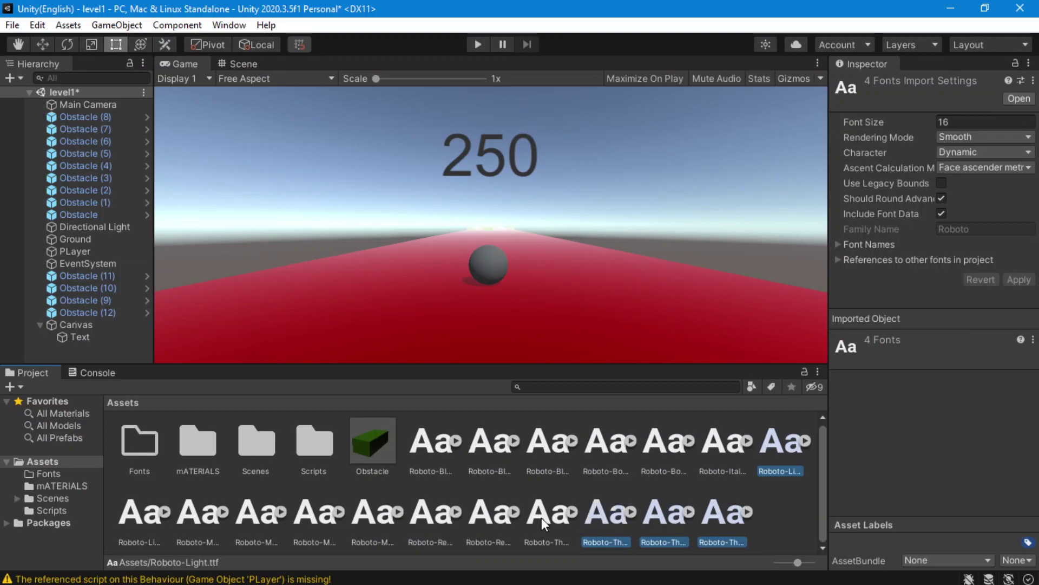
left_click(542, 518, "ctrl")
left_click(478, 522, "ctrl")
left_click(430, 517, "ctrl")
left_click(377, 515, "ctrl")
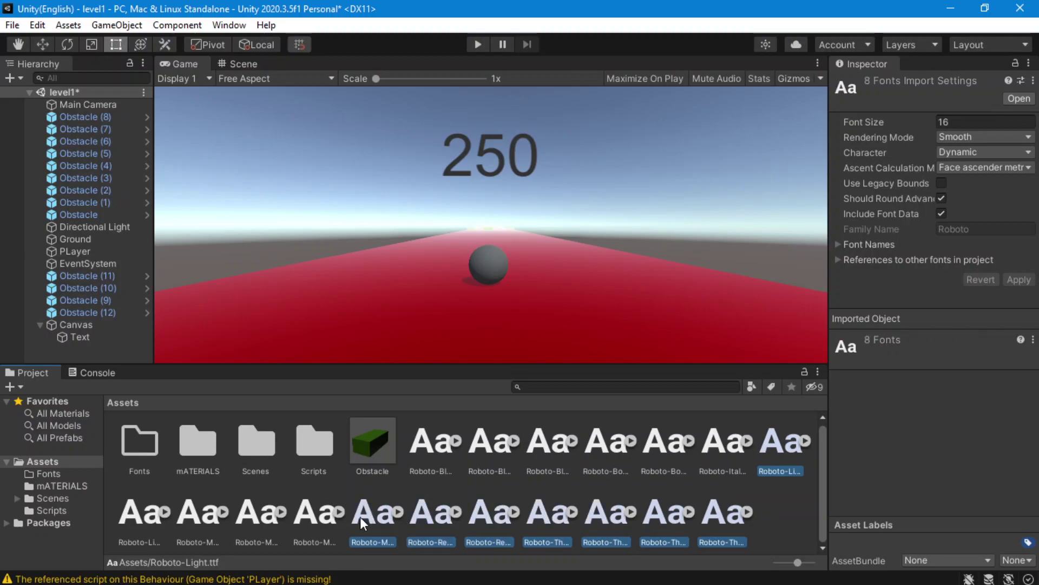
left_click(255, 516, "ctrl")
left_click(311, 520, "ctrl")
left_click(373, 531, "ctrl")
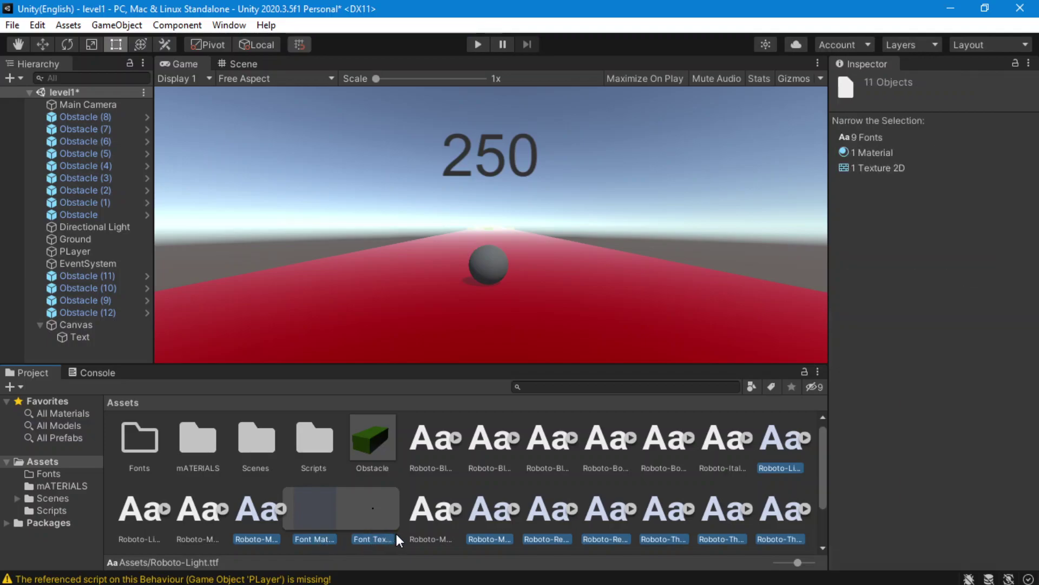
left_click(423, 514)
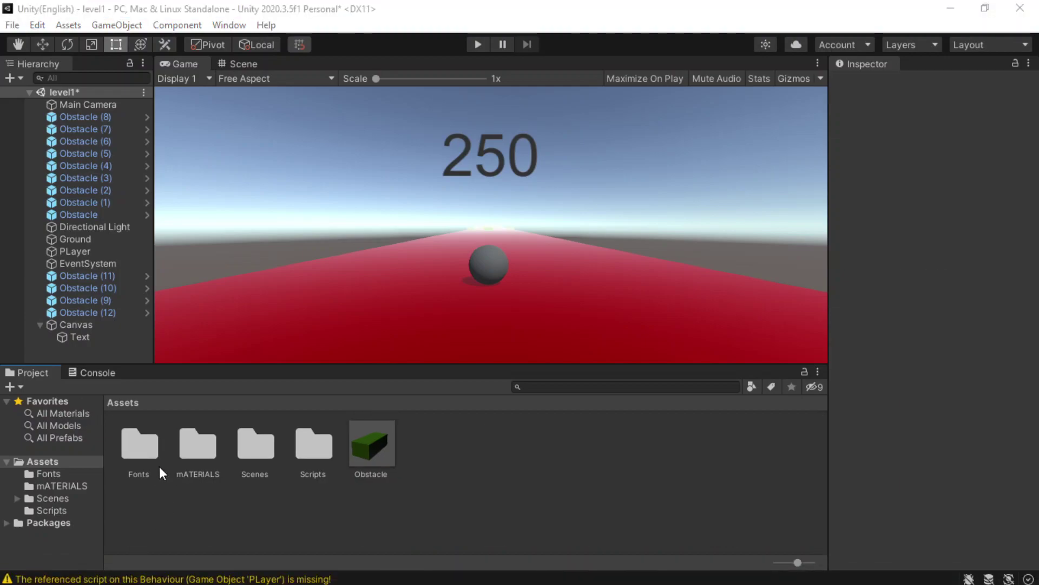
Set the 250 score Text's font, trying Roboto-Black before settling on Roboto-Light.
double_click(133, 444)
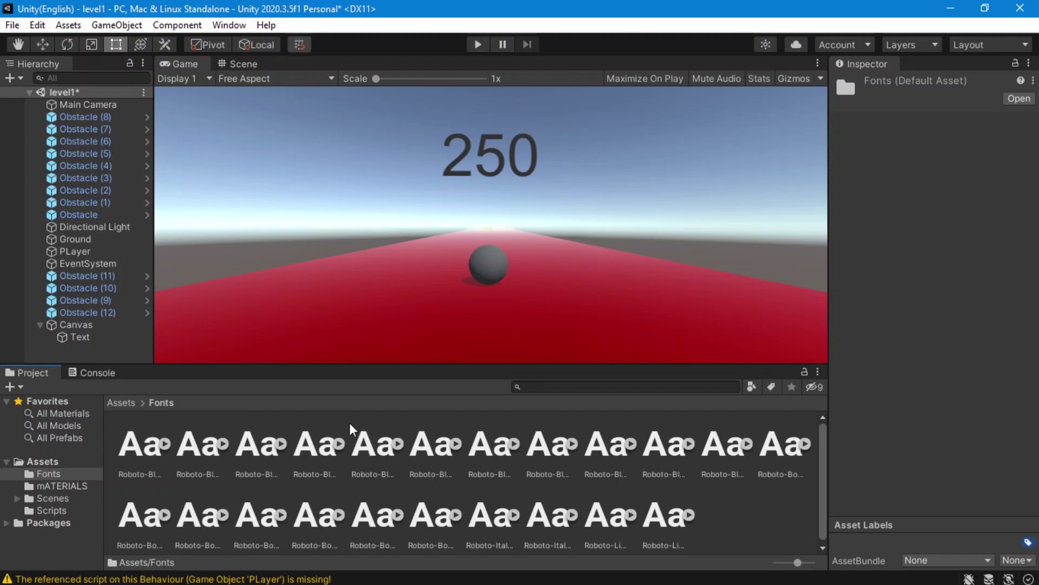
left_click(102, 336)
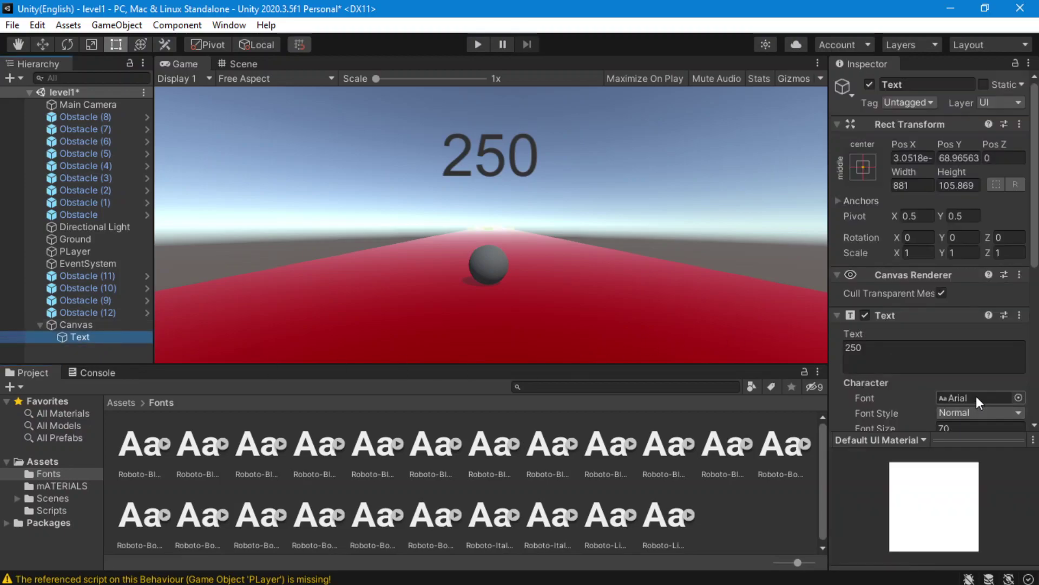
left_click(1018, 397)
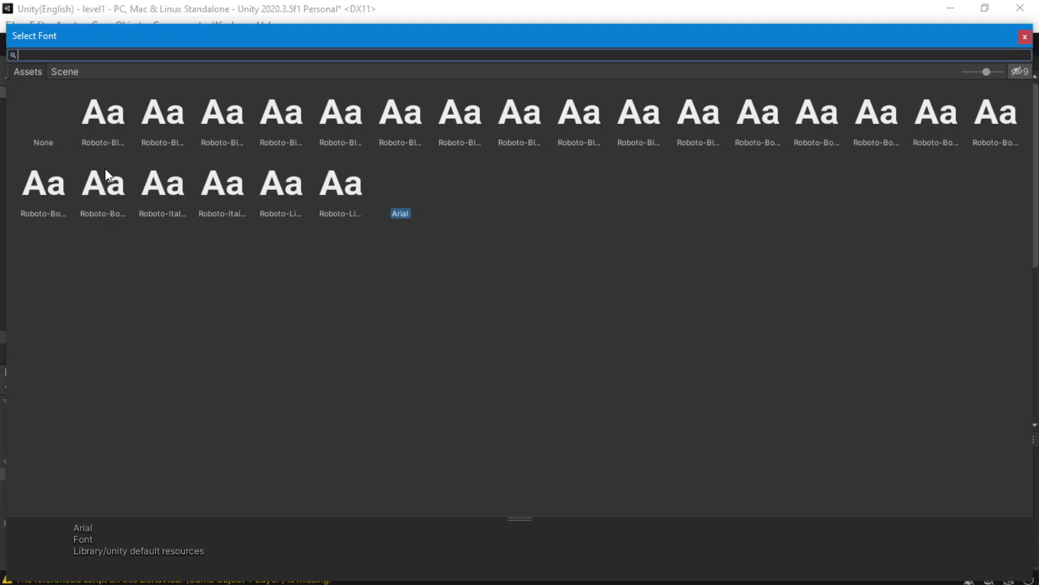
double_click(104, 112)
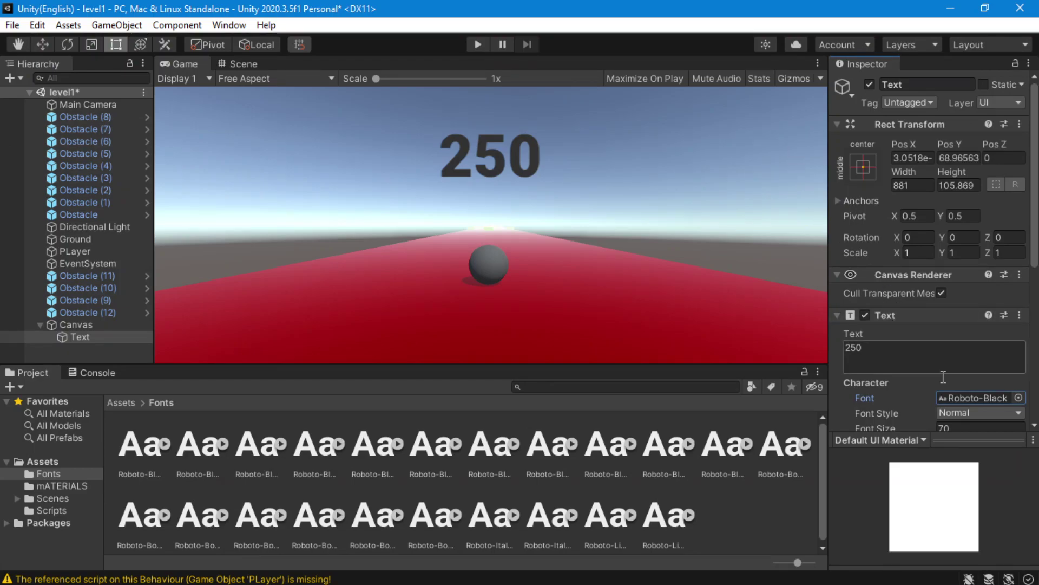
scroll(903, 410, "down", 3)
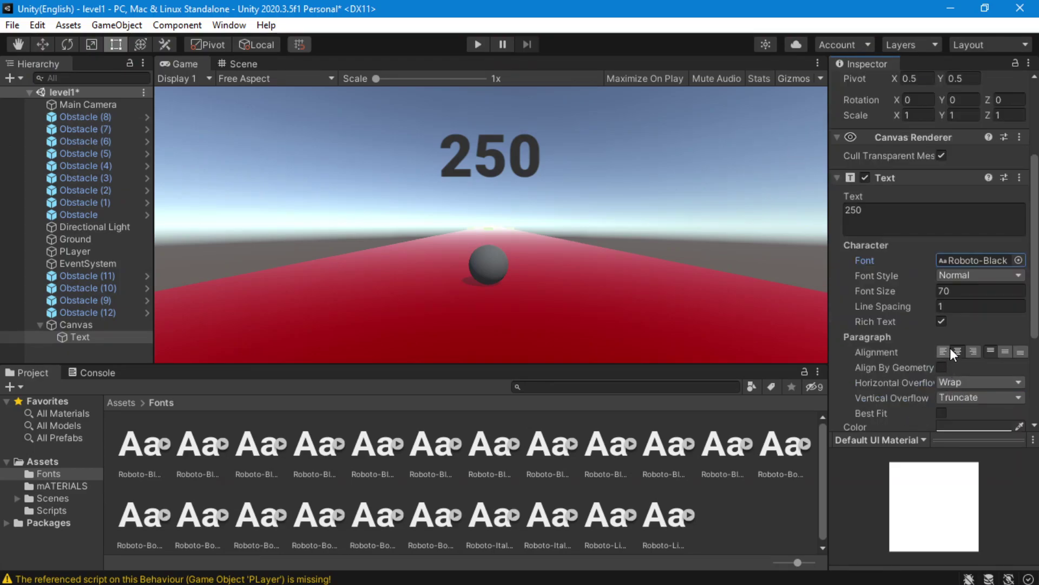
left_click(1019, 260)
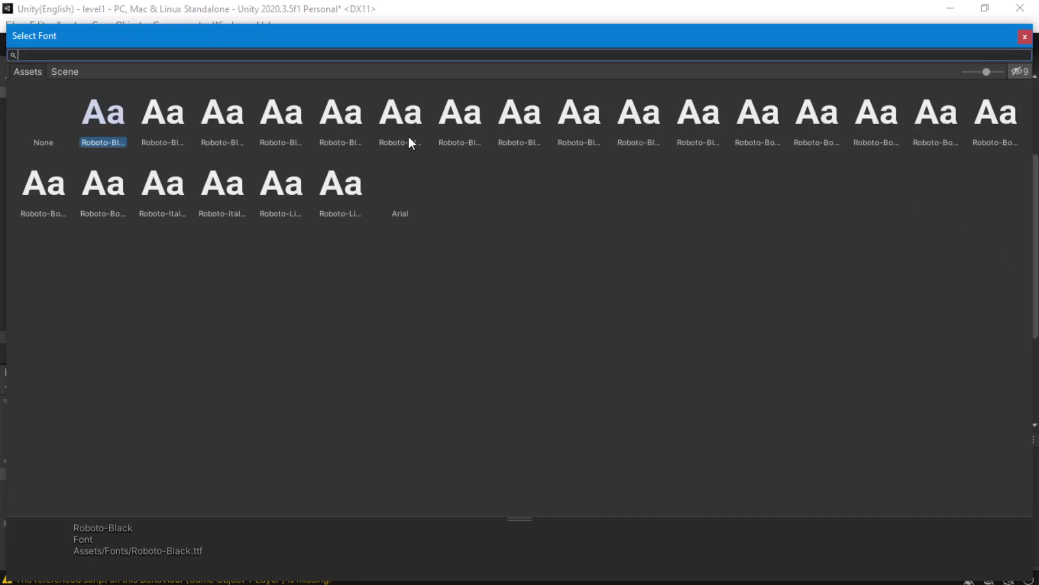
double_click(271, 209)
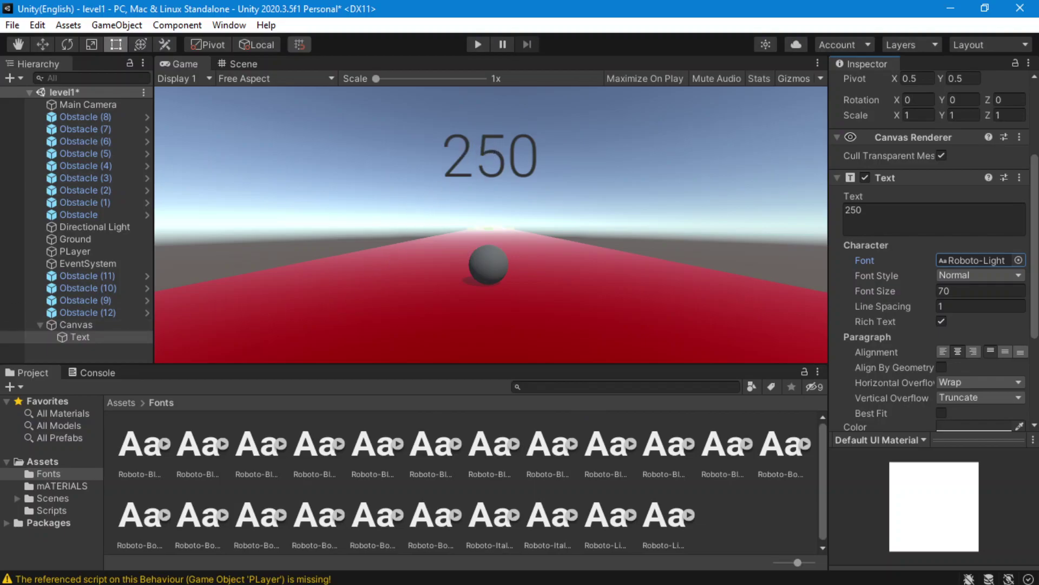
Set the Canvas Scaler's Match slider to 1 so it matches screen height.
left_click(87, 326)
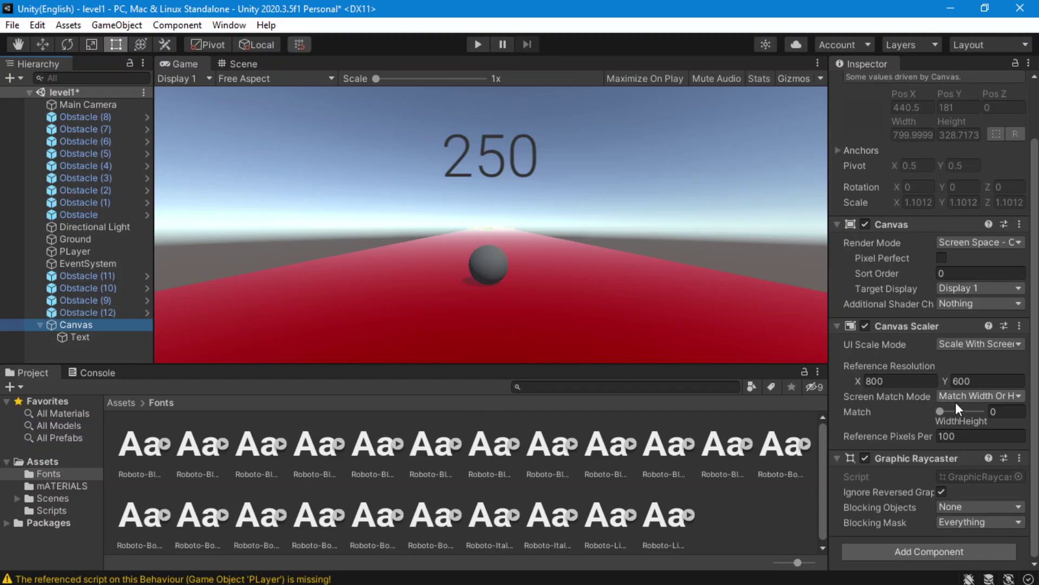
left_click_drag(948, 414, 986, 410)
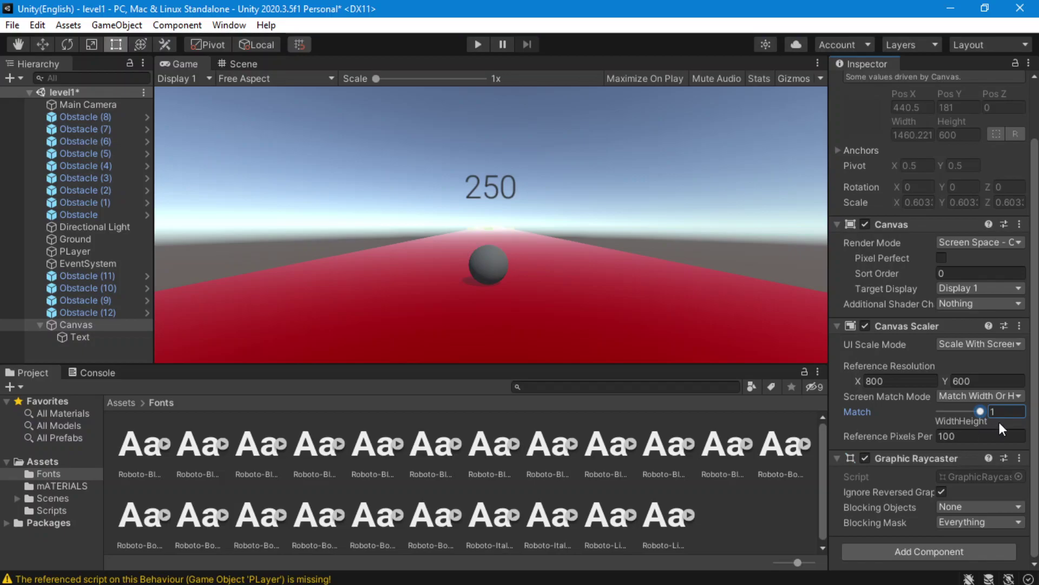
left_click(458, 151)
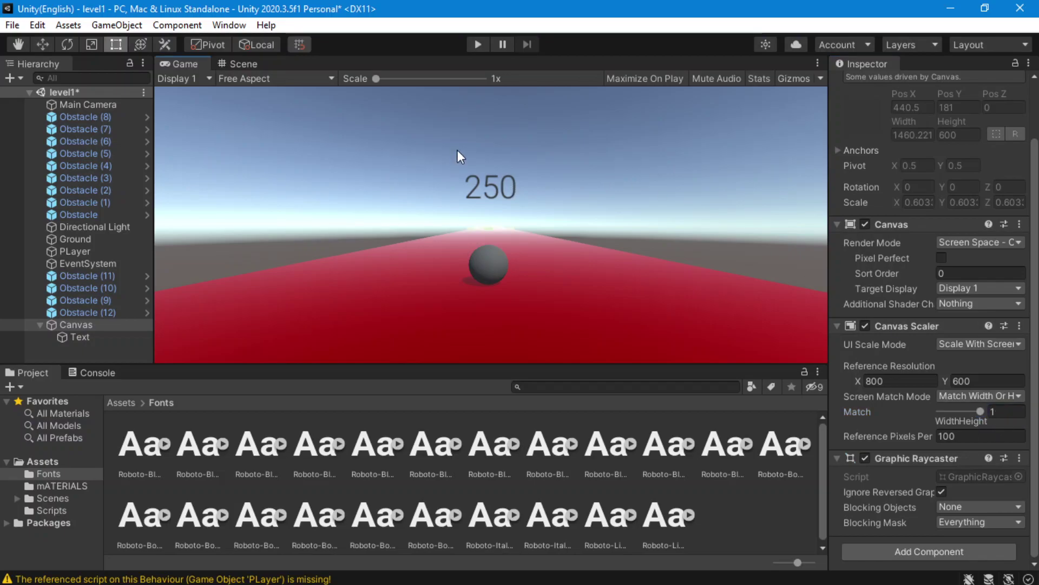
Drag the 250 score text higher in the Scene view, then check it in Game view and Play mode.
left_click(231, 63)
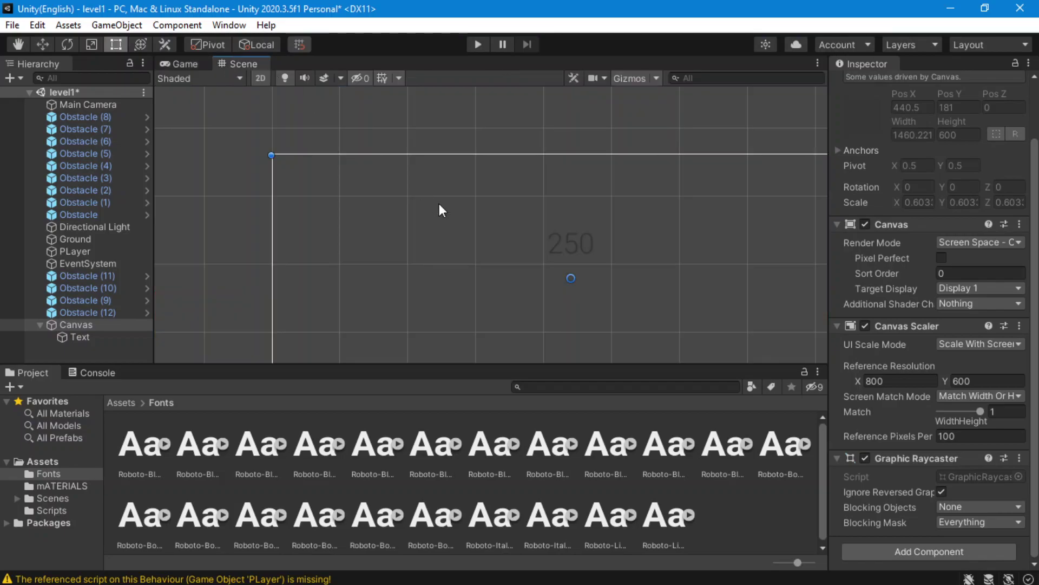
left_click(560, 247)
left_click_drag(559, 241, 558, 217)
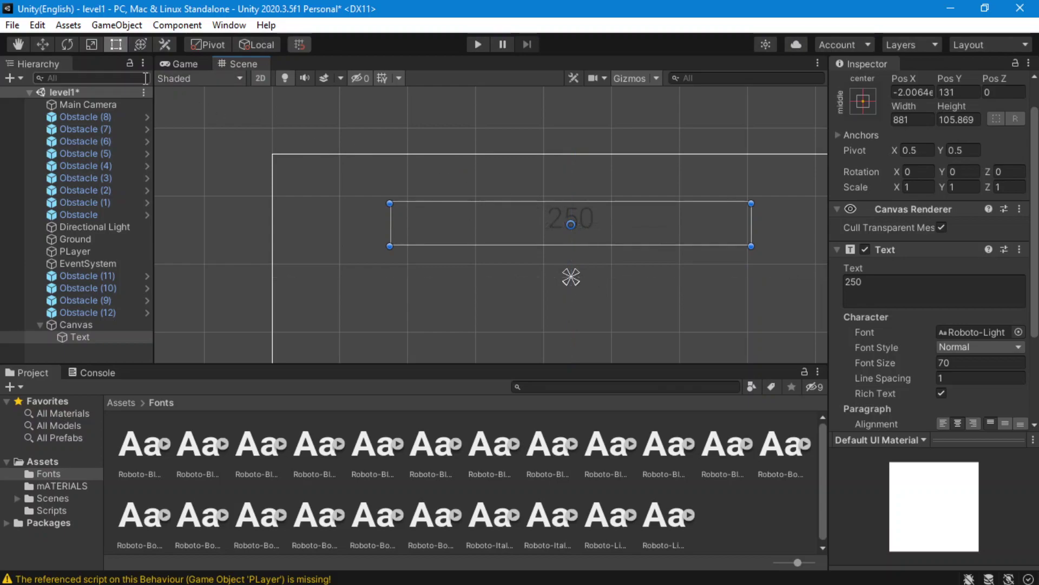
left_click(179, 62)
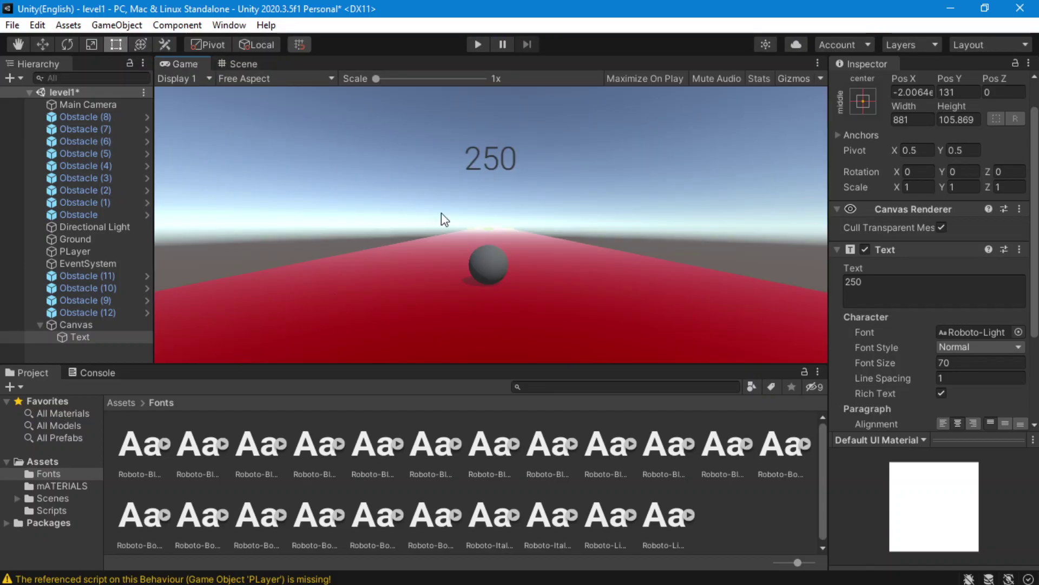
left_click(478, 42)
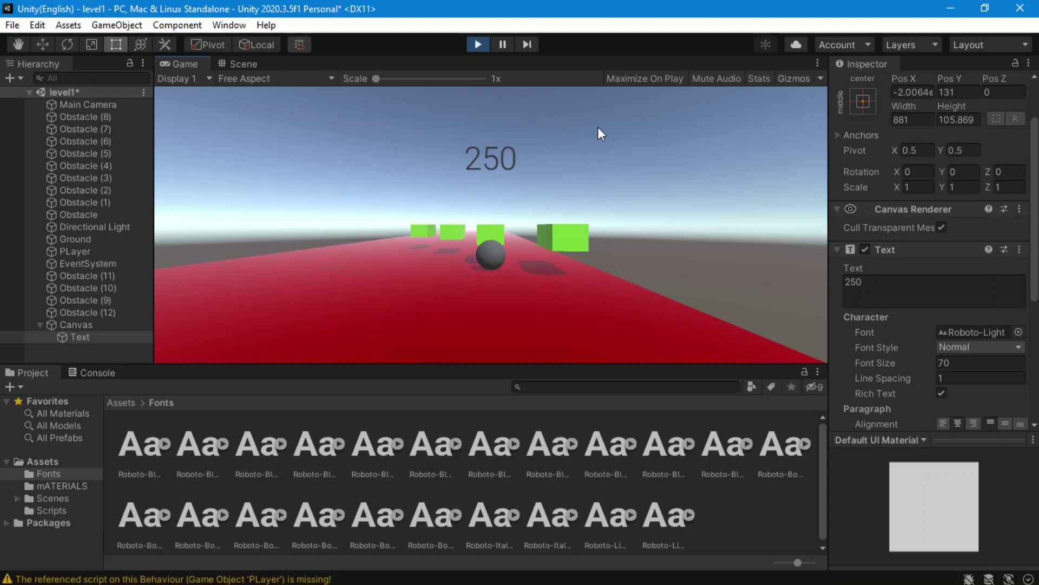
Stop Play mode and add a new script component named 'Score' to the score text.
left_click(485, 43)
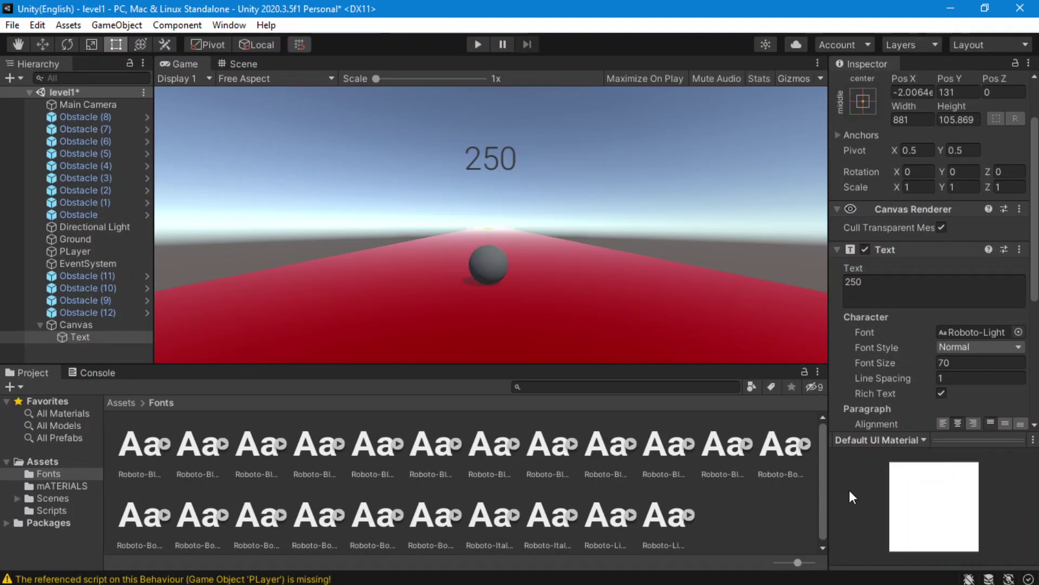
scroll(891, 408, "down", 5)
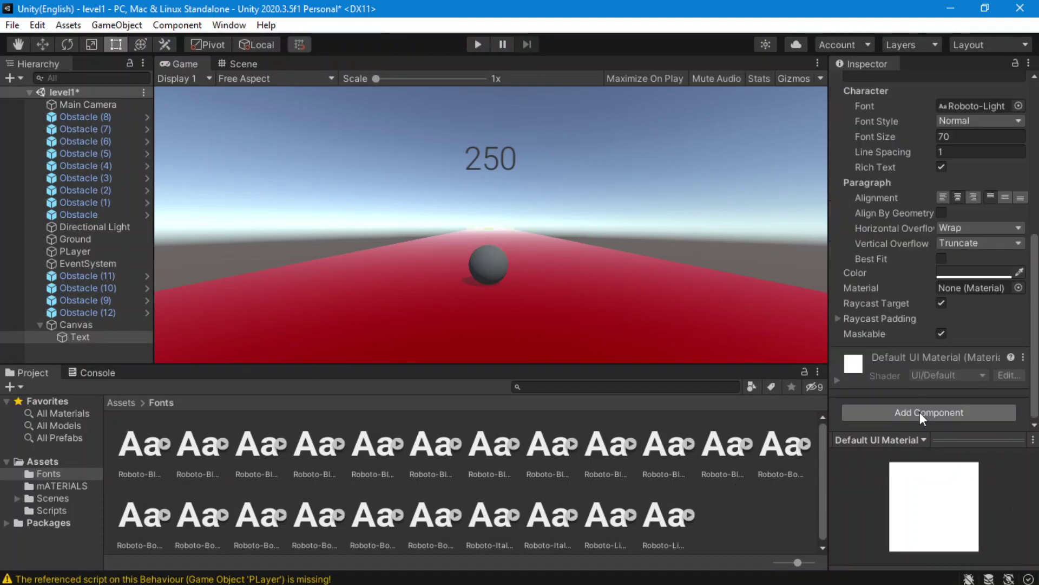
left_click(922, 412)
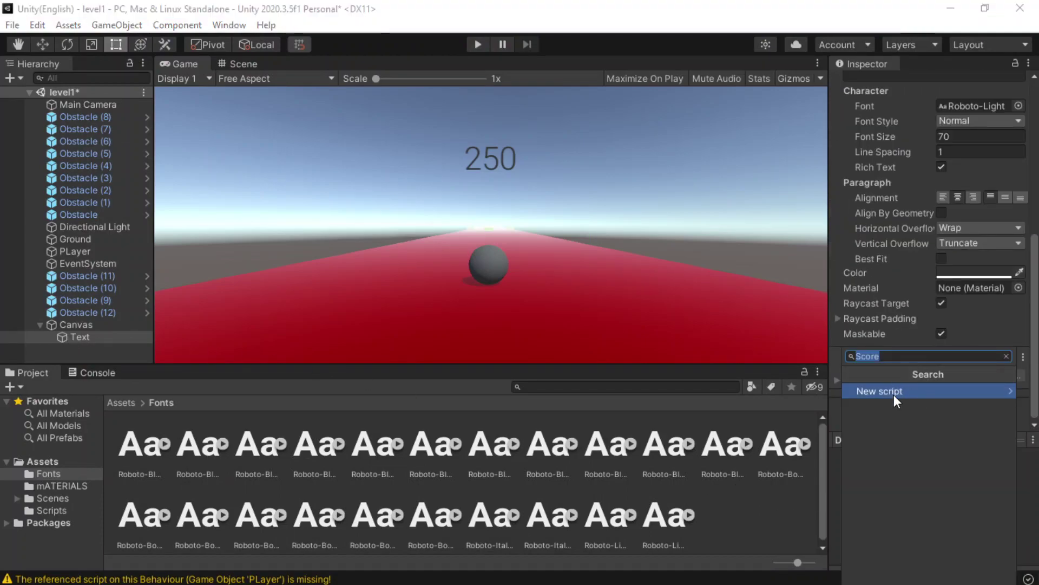
left_click(895, 393)
left_click(888, 572)
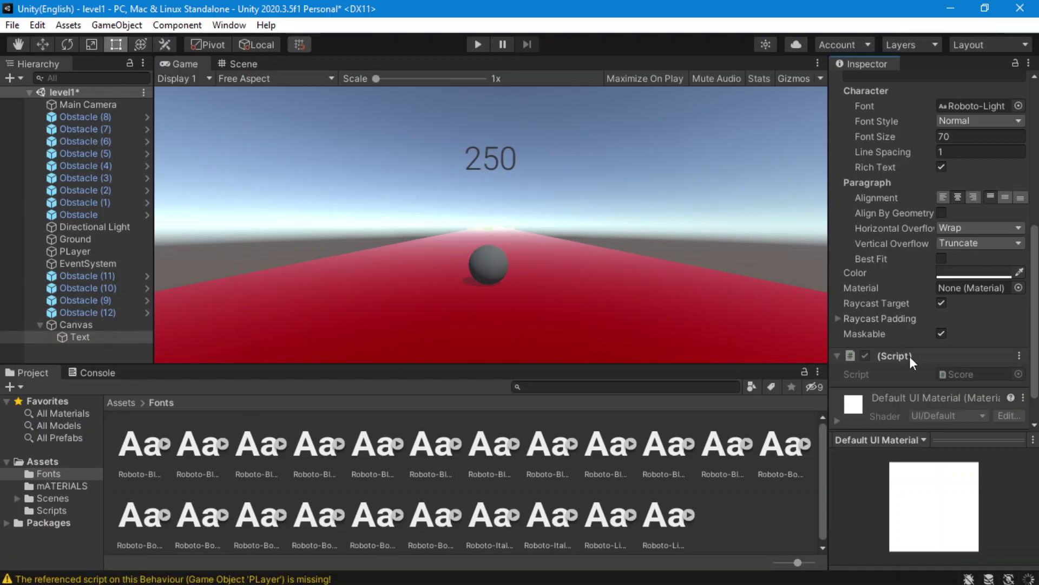
left_click(889, 357)
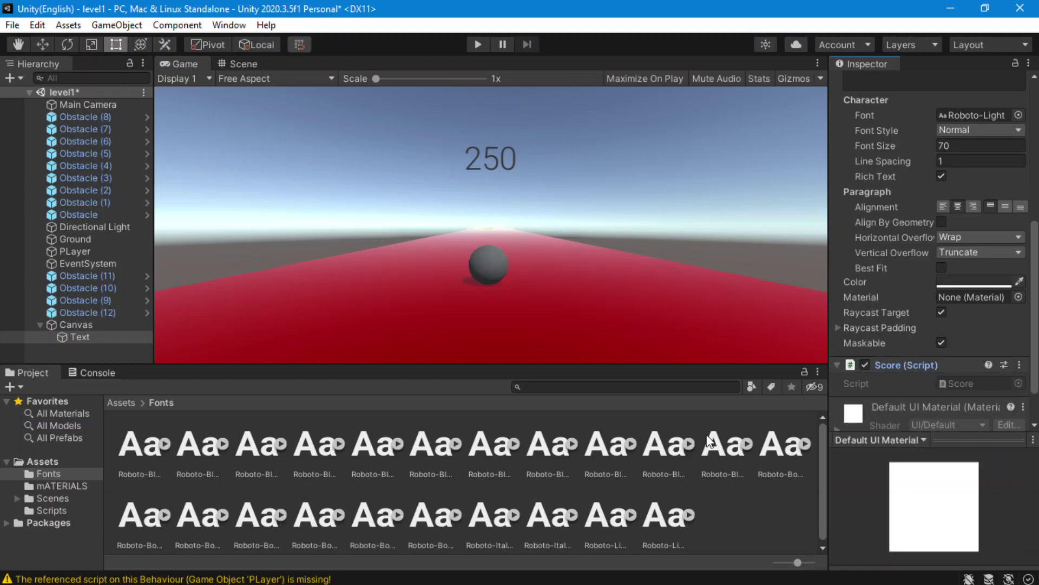
Move Score.cs from Assets into the Scripts folder and open it for editing.
left_click(121, 413)
left_click(122, 402)
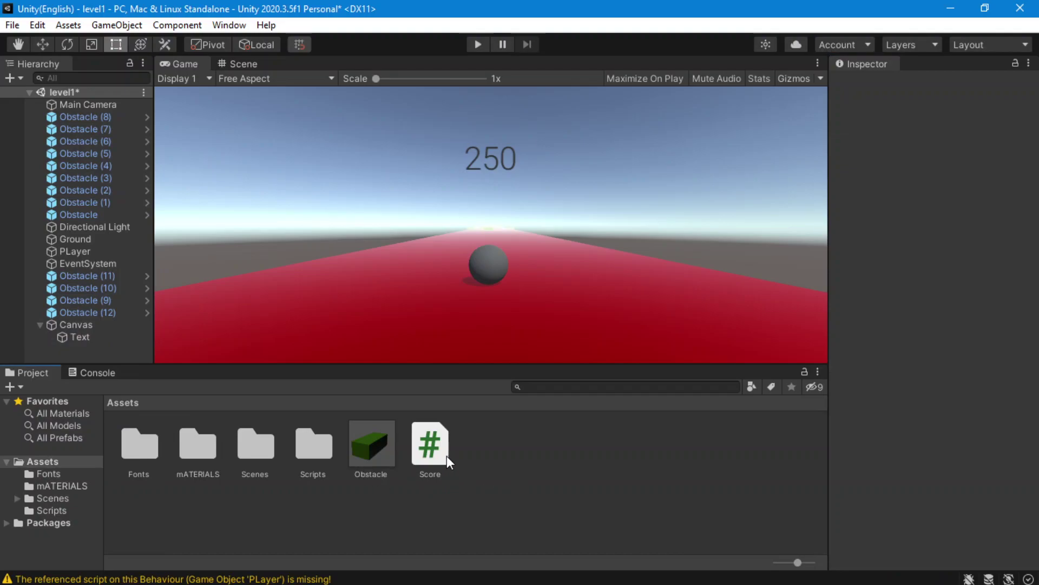
left_click_drag(437, 460, 304, 466)
double_click(304, 459)
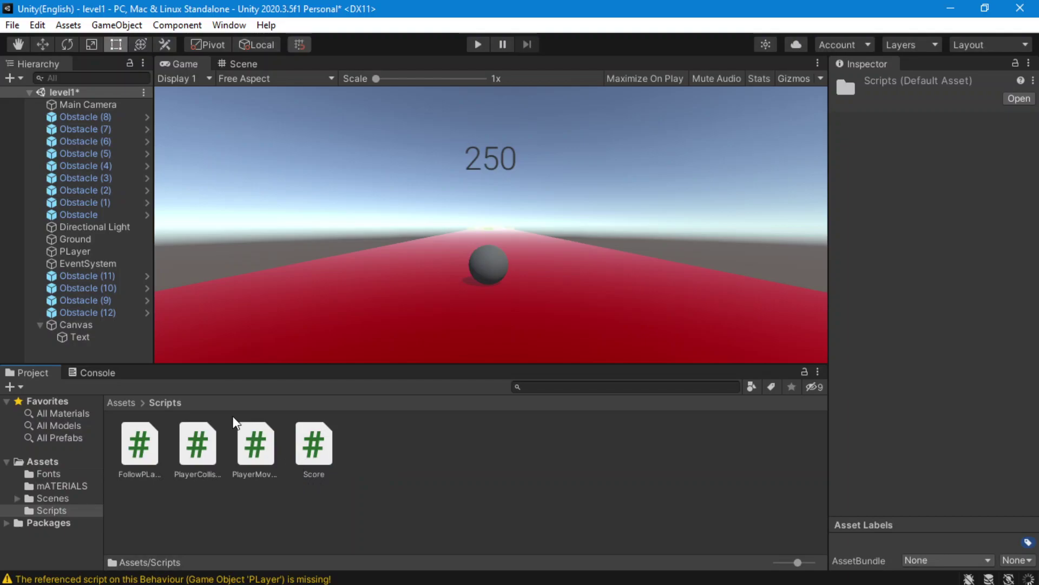
left_click(124, 403)
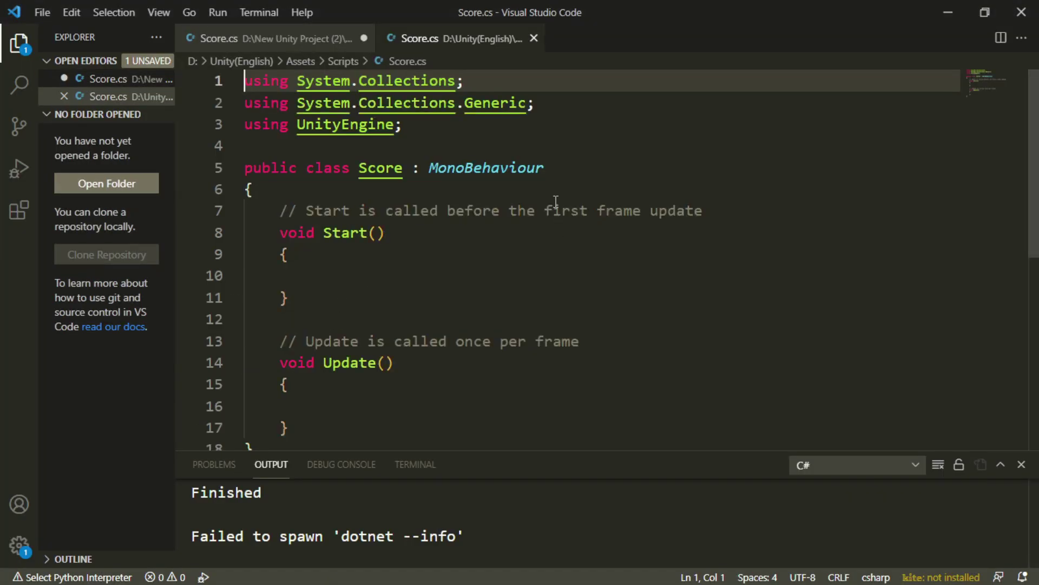
Delete the System.Collections usings and the Update/Start comments, then copy 'using UnityEngine;'.
left_click_drag(550, 108, 144, 67)
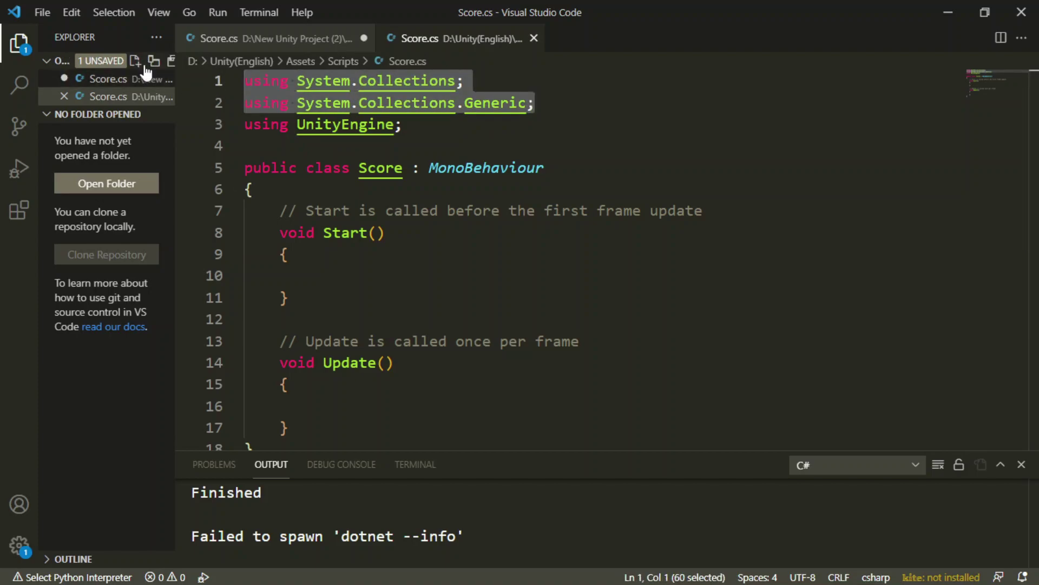
key("BackSpace")
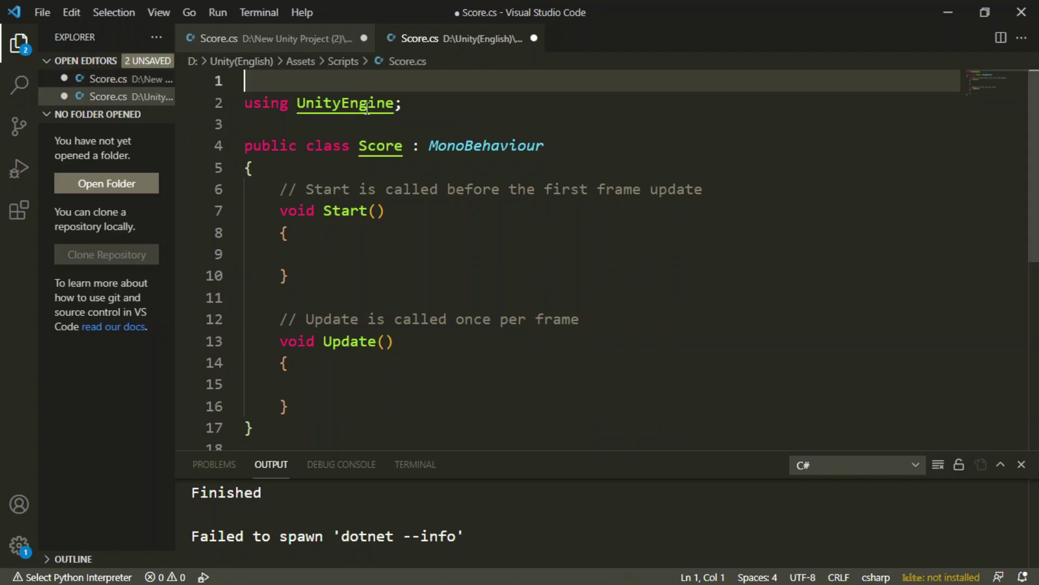
left_click_drag(599, 323, 262, 325)
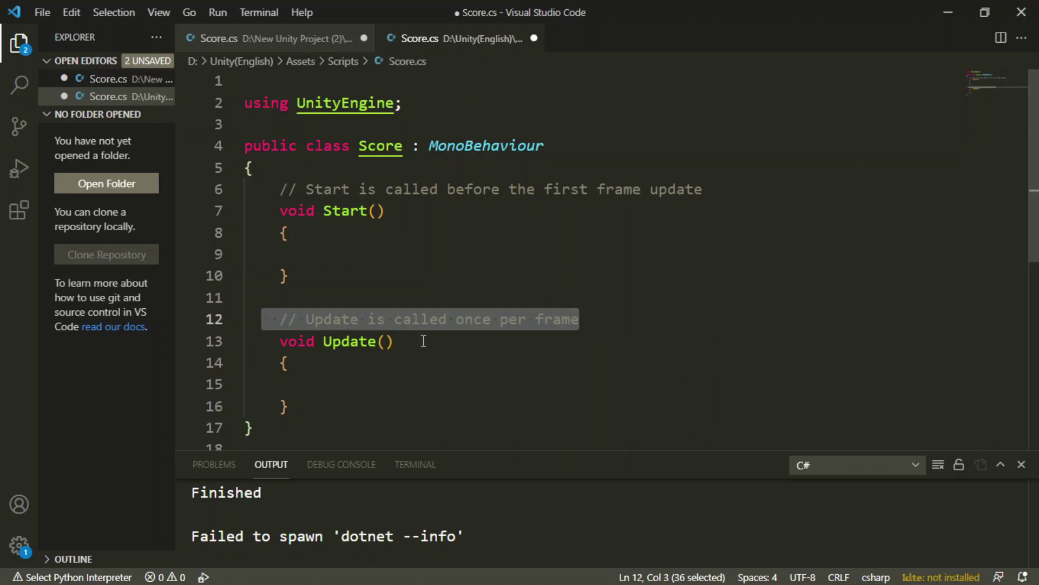
key("BackSpace")
key("BackSpace")
left_click_drag(710, 189, 218, 180)
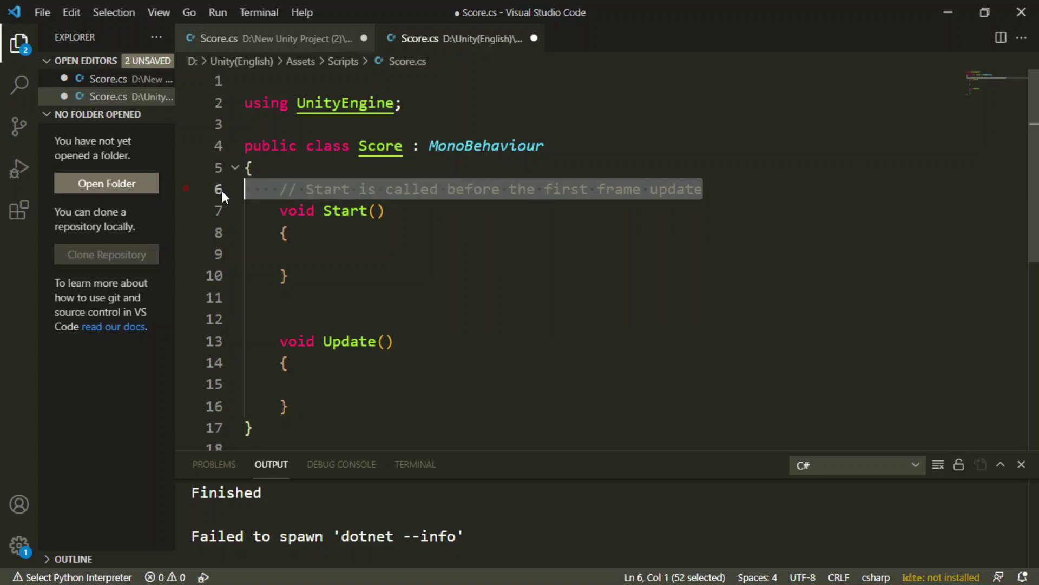
key("BackSpace")
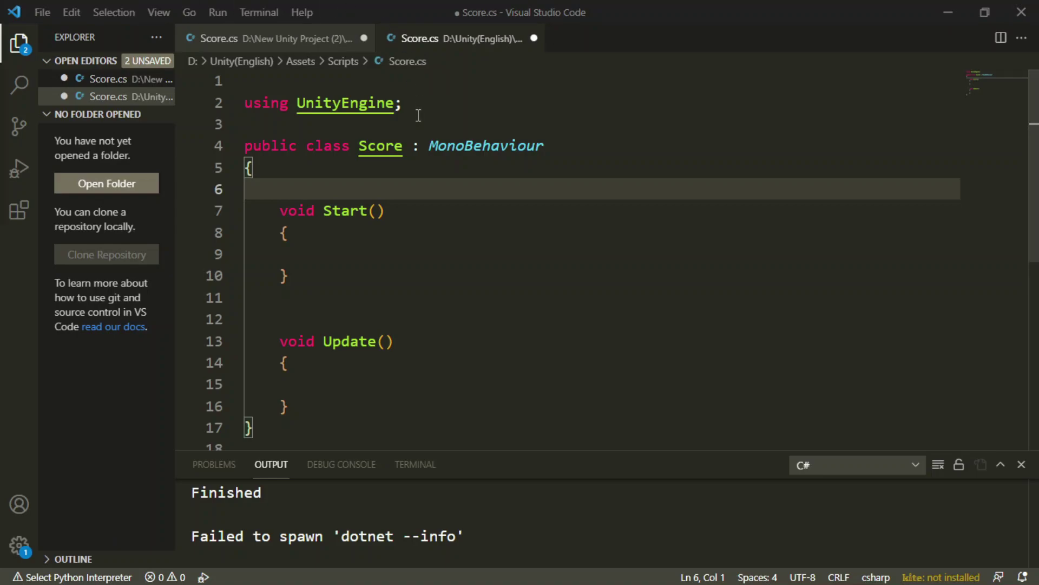
left_click_drag(420, 105, 165, 107)
key("ctrl+c")
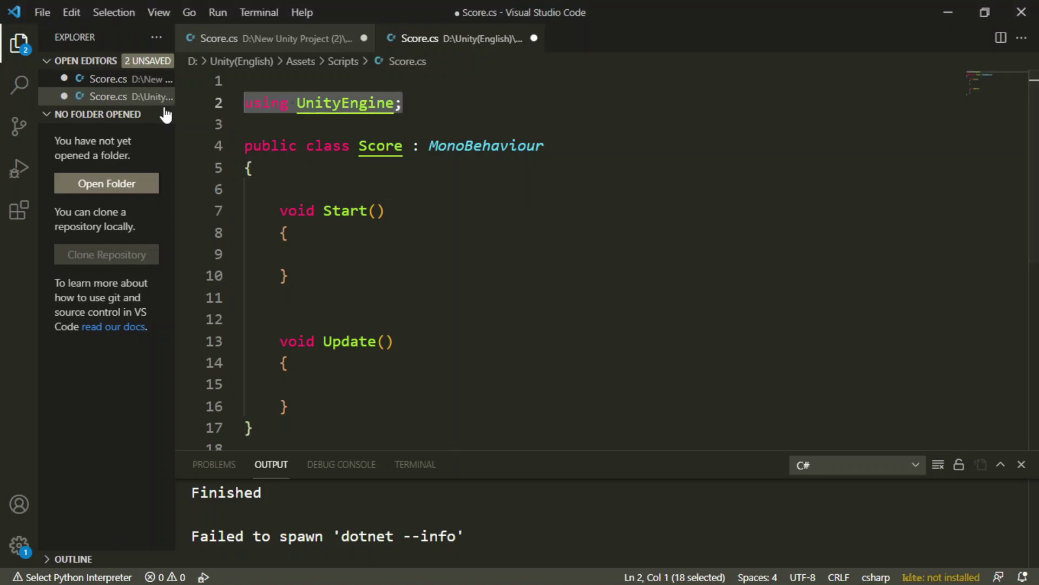
Add a 'using UnityEngine.UI;' line on the first line of Score.cs.
left_click(273, 80)
key("ctrl+v")
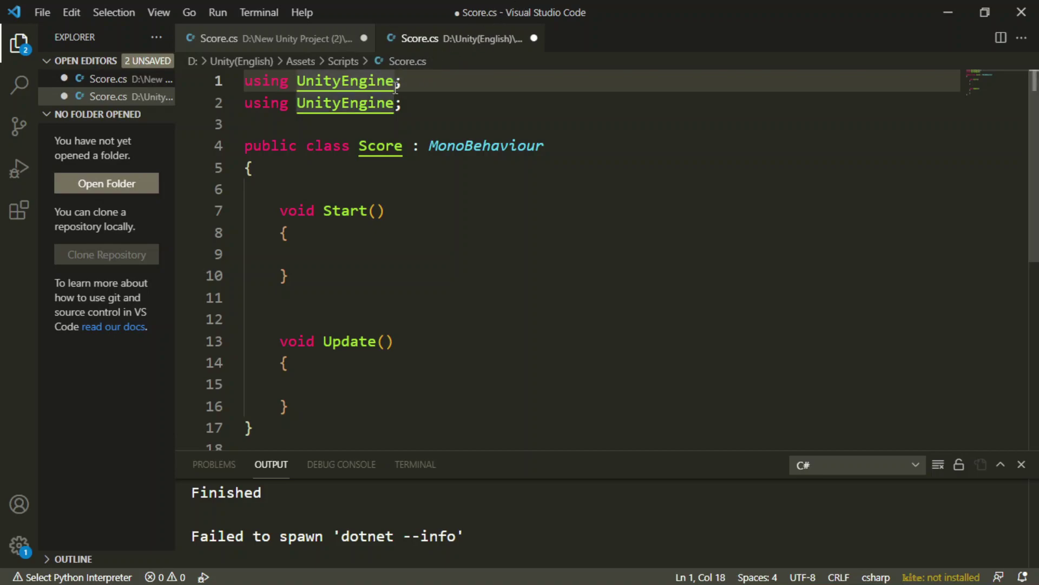
type(".UI")
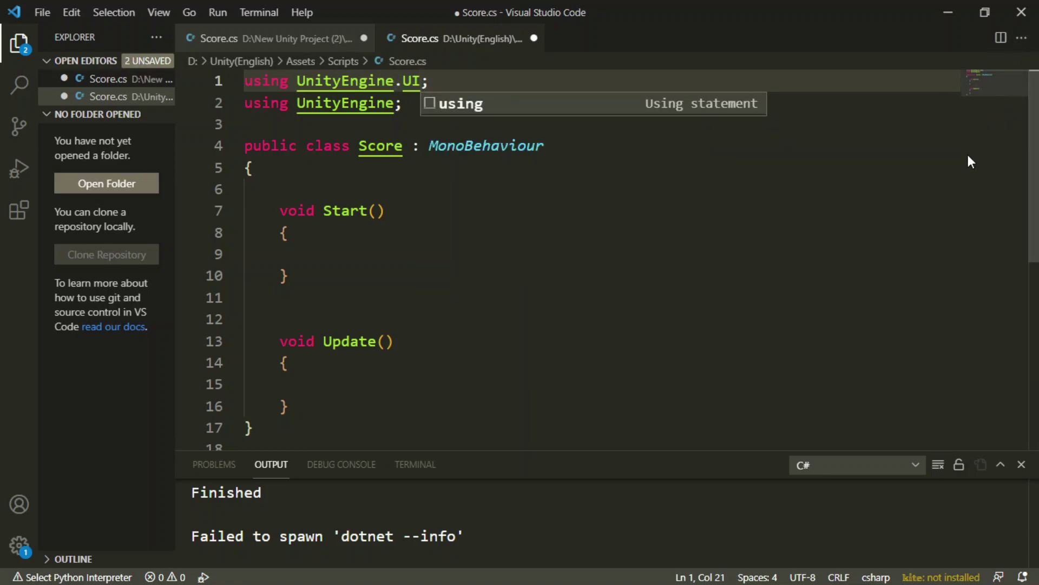
left_click(671, 264)
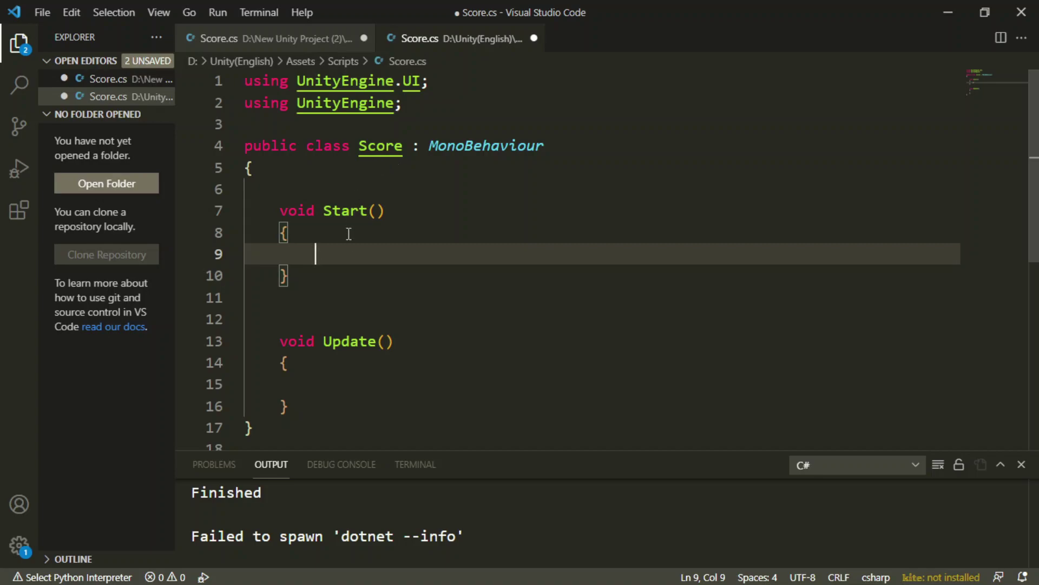
Delete the empty Start() method, leaving only Update.
left_click_drag(300, 278, 204, 211)
key("BackSpace")
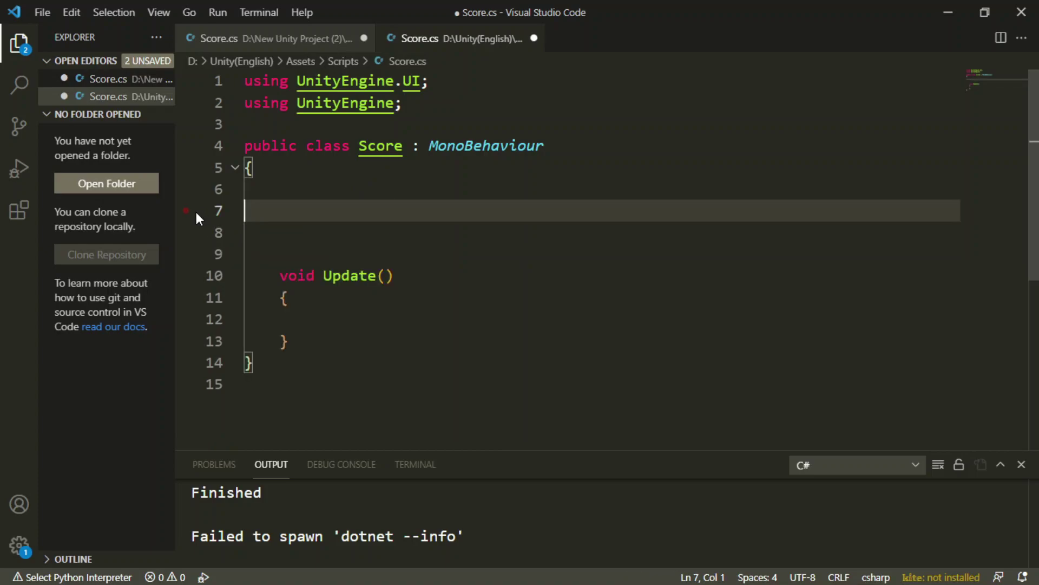
left_click(316, 165)
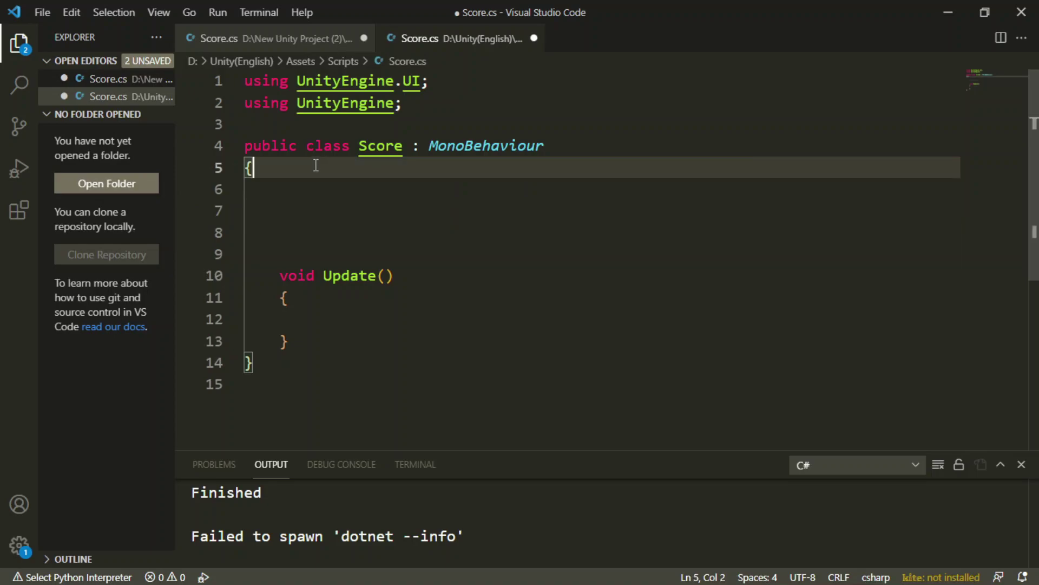